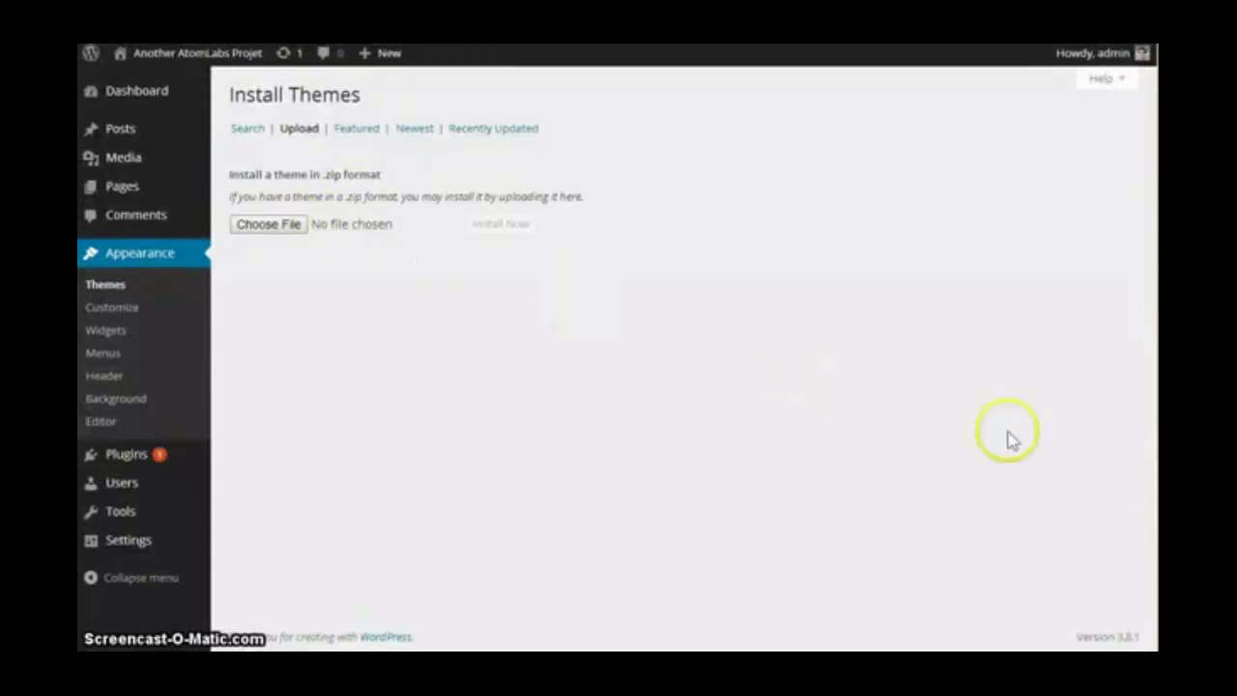
Install the theme from the uploaded file atomlux.zip and activate it
key("alt+Tab")
left_click(1097, 319)
left_click_drag(1085, 326, 287, 226)
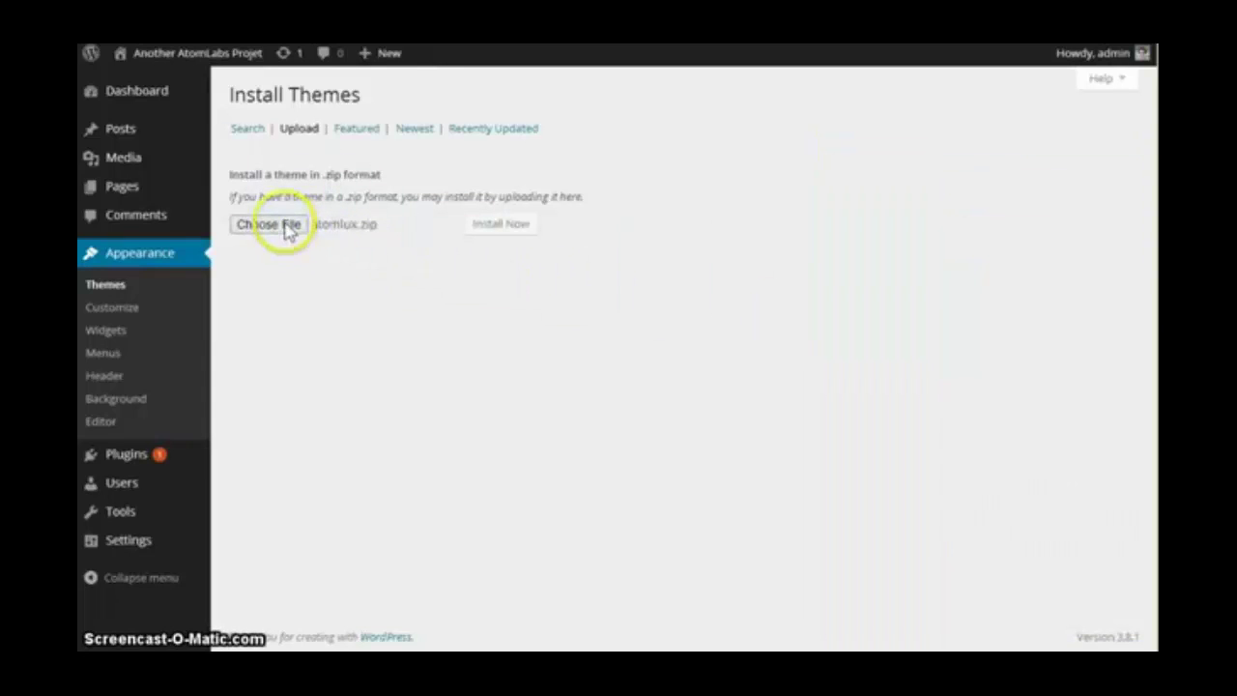
left_click(502, 224)
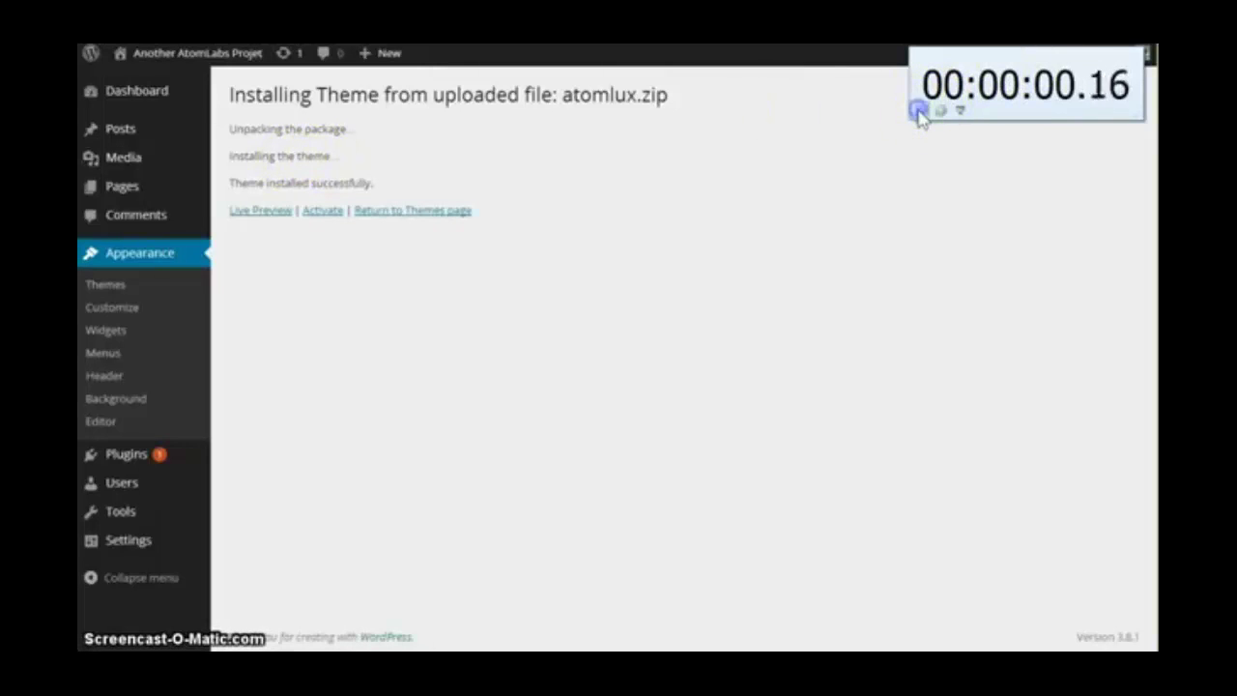
left_click(323, 214)
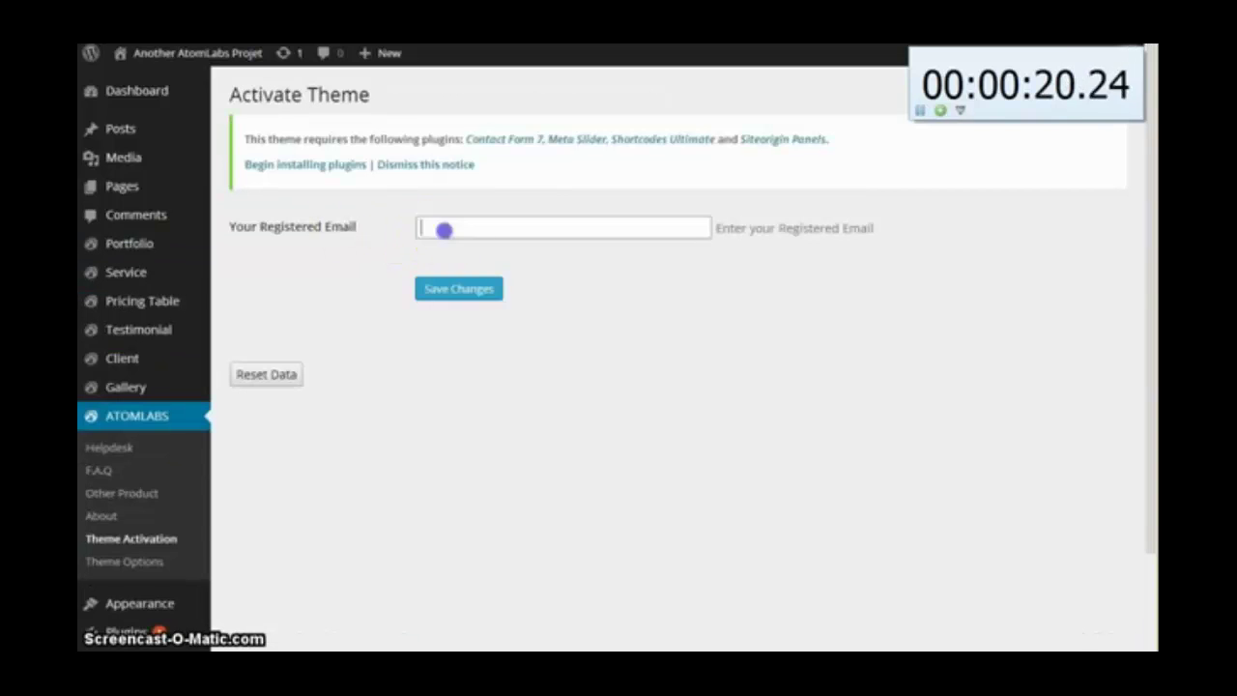
Enter the registered email on the Activate Theme page and save the changes
left_click(444, 229)
left_click(442, 250)
left_click(447, 288)
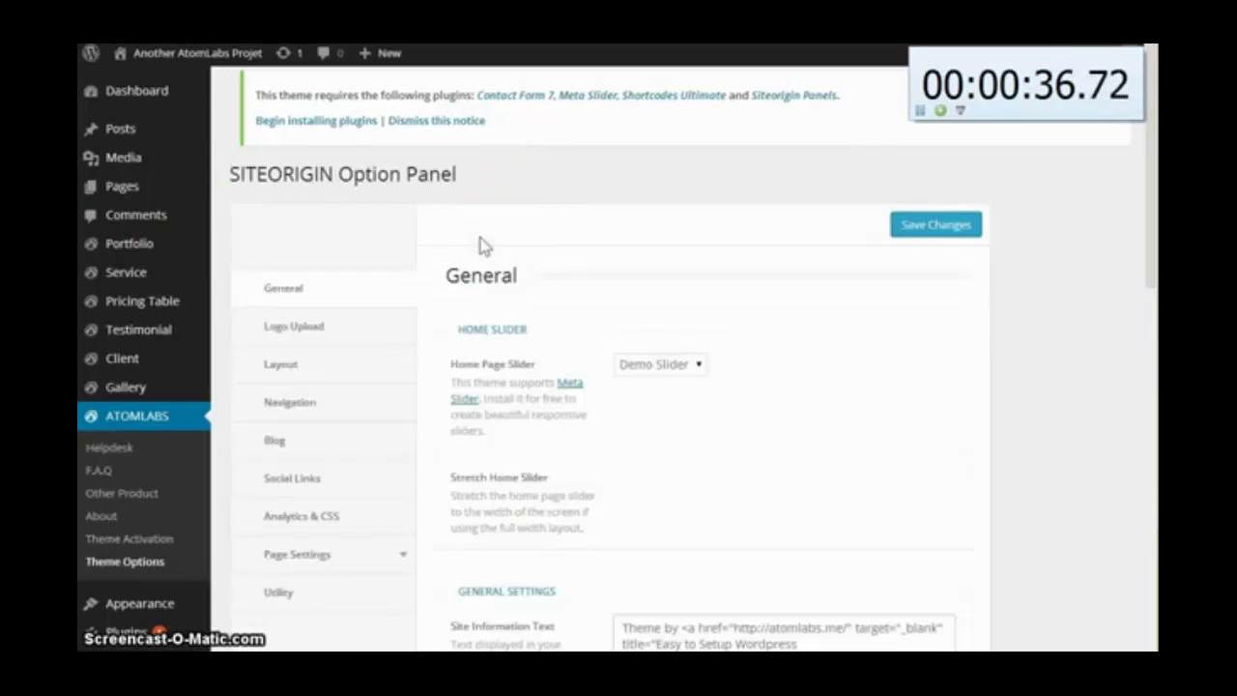
left_click(514, 273)
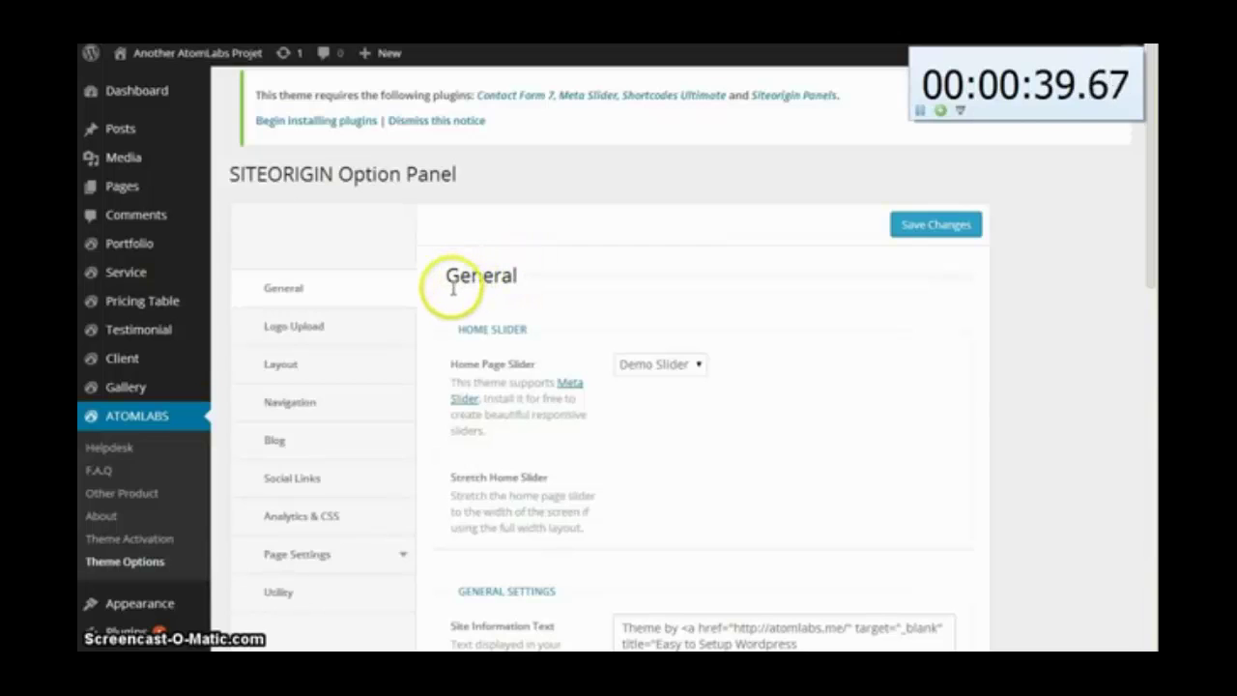
scroll(445, 303, "down", 1)
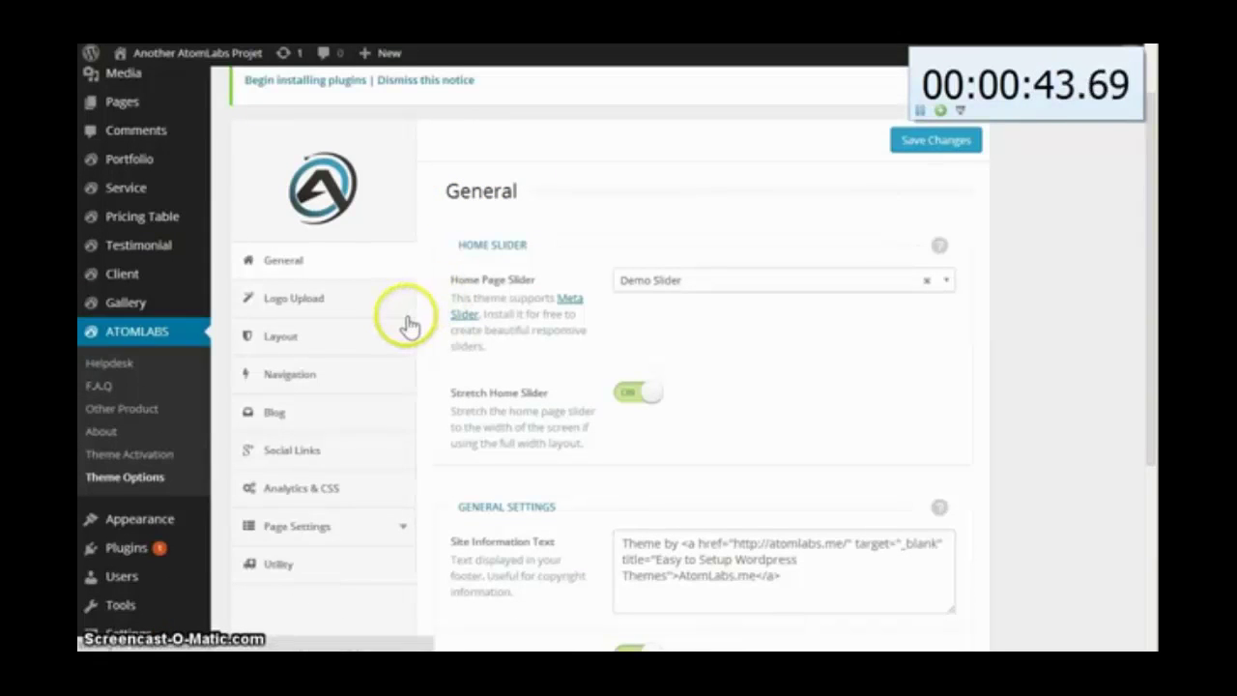
scroll(415, 309, "up", 2)
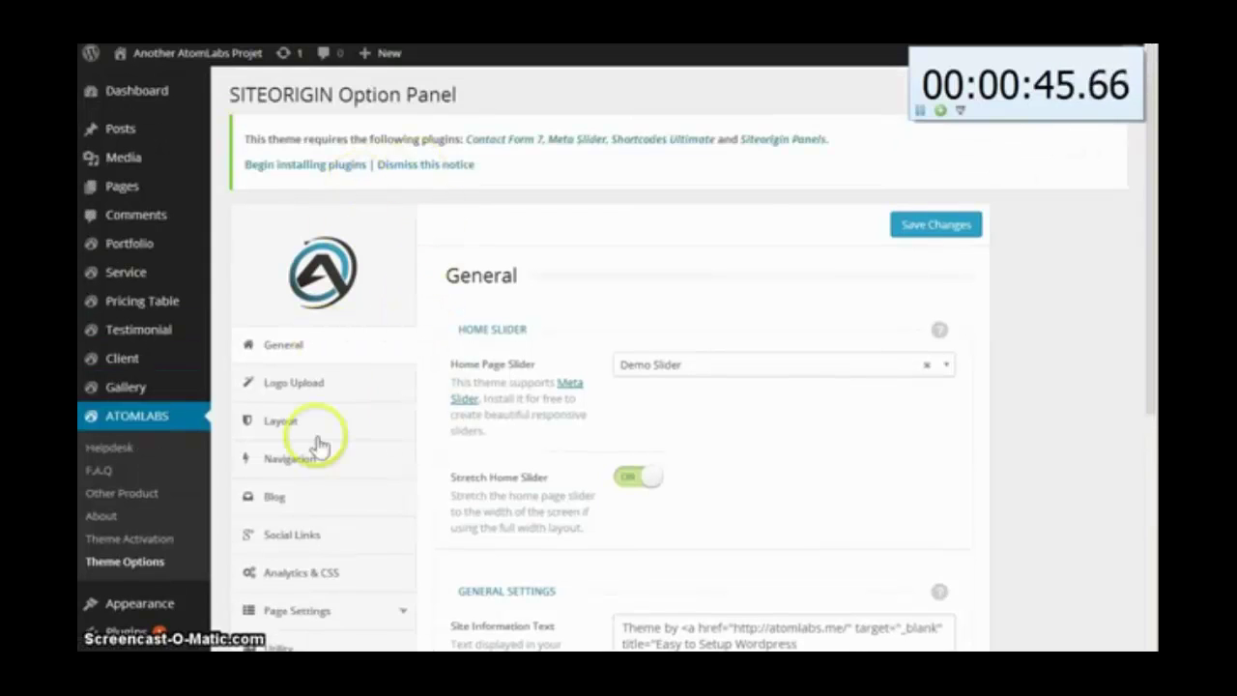
scroll(319, 454, "down", 2)
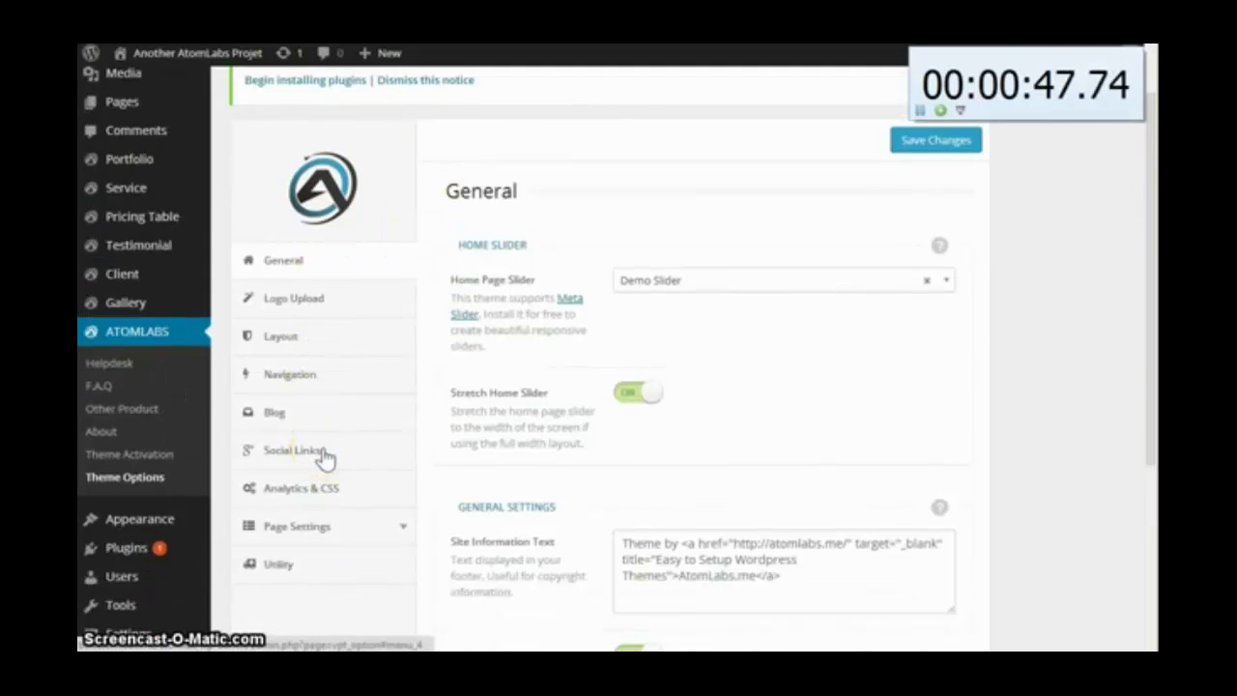
scroll(323, 455, "up", 2)
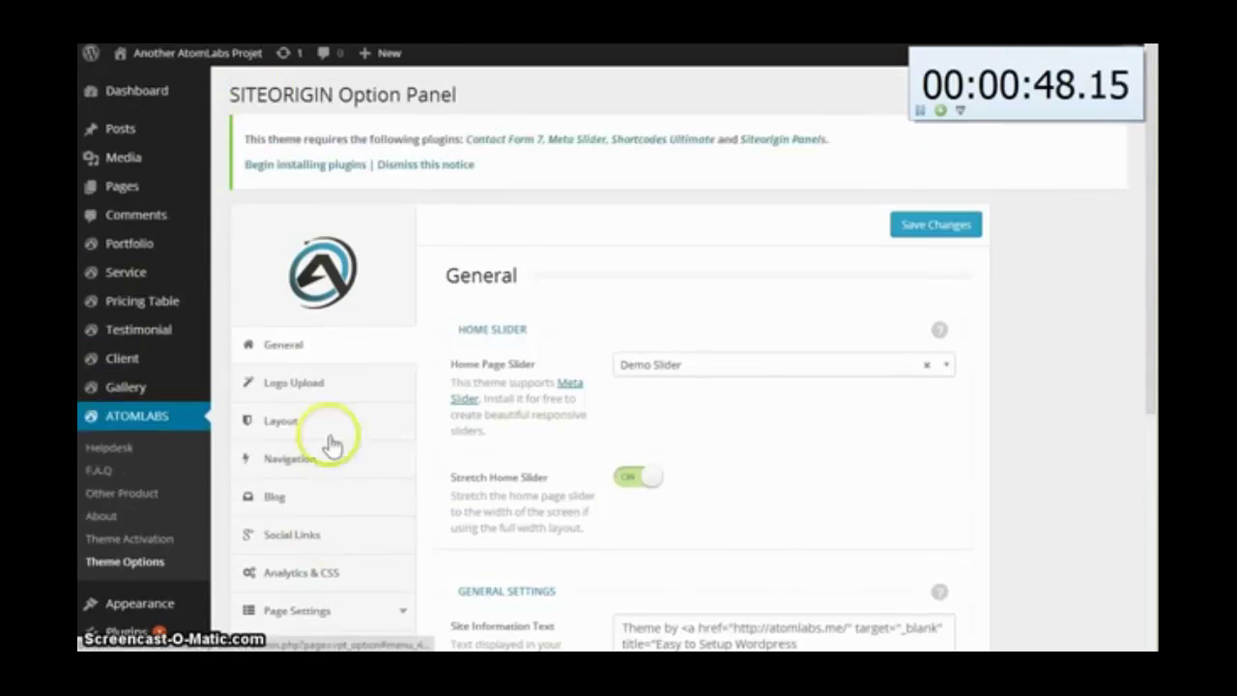
Bulk-install the required plugins Contact Form 7, Meta Slider, Shortcodes Ultimate and Siteorigin Panels
left_click(313, 166)
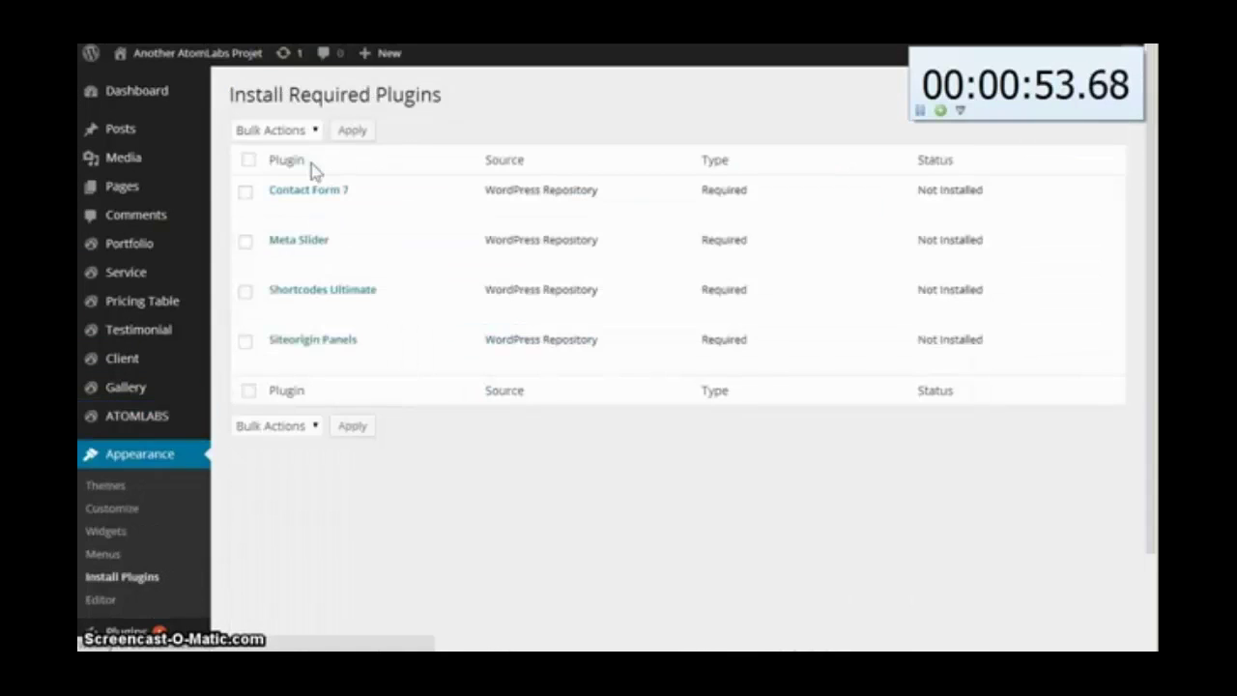
left_click(248, 161)
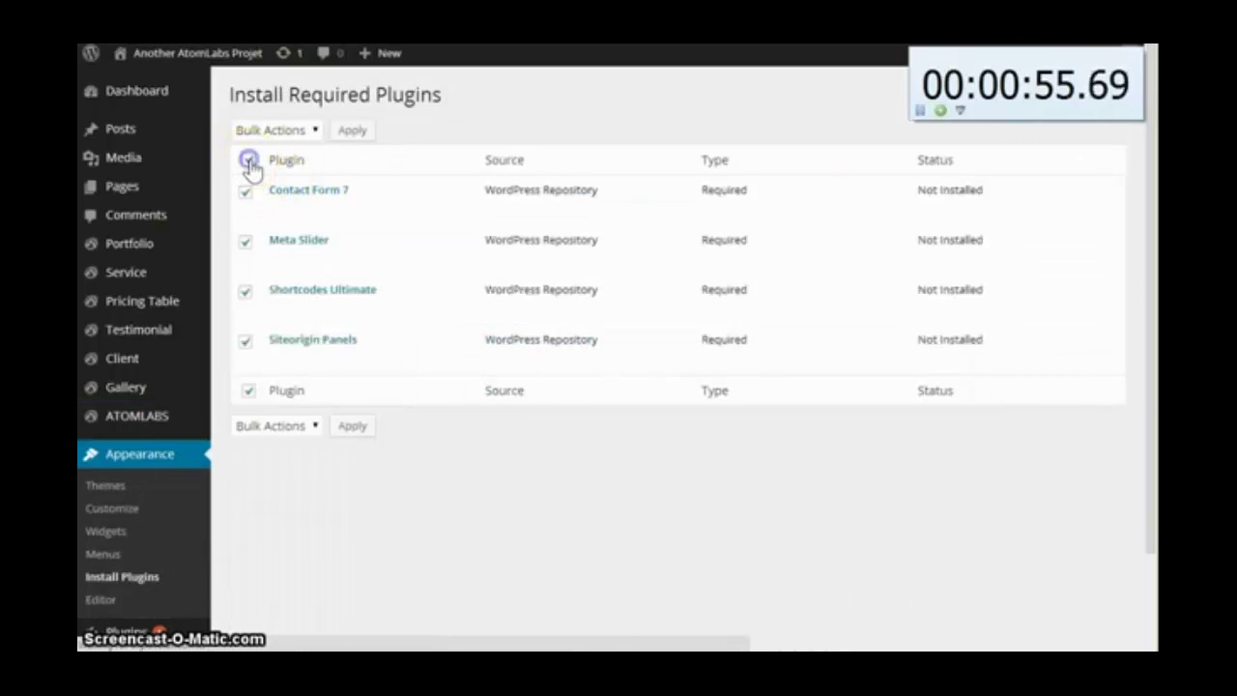
left_click(276, 129)
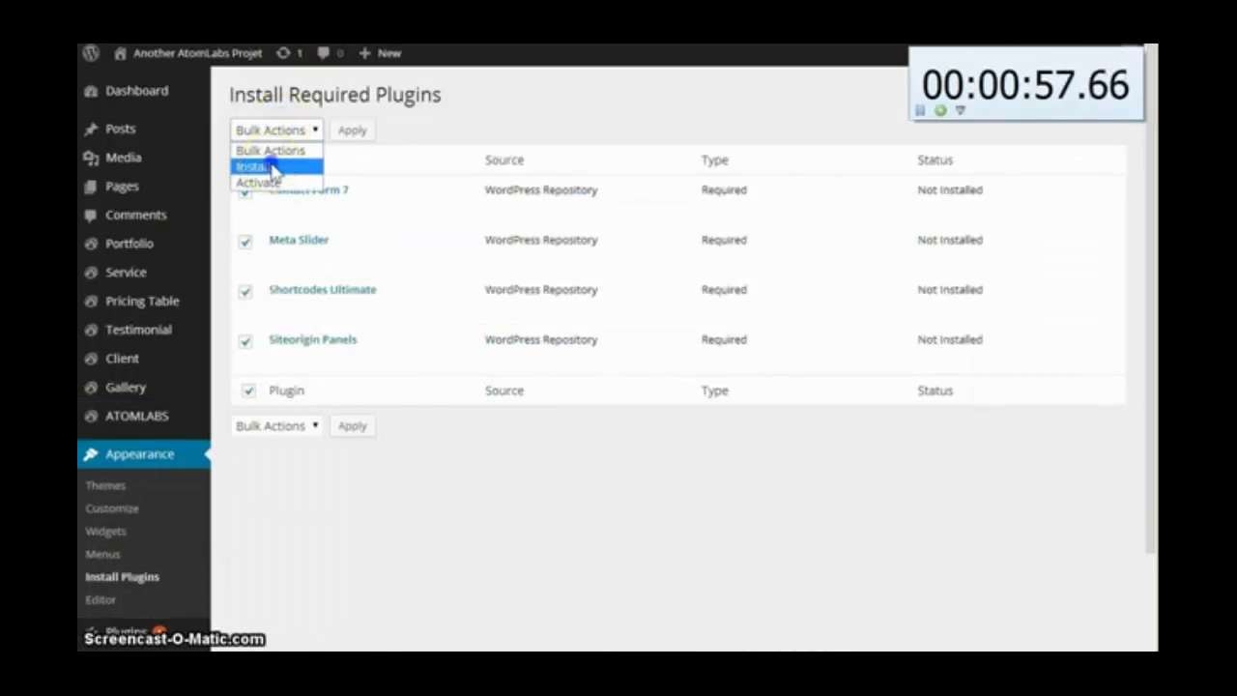
left_click(275, 163)
left_click(353, 129)
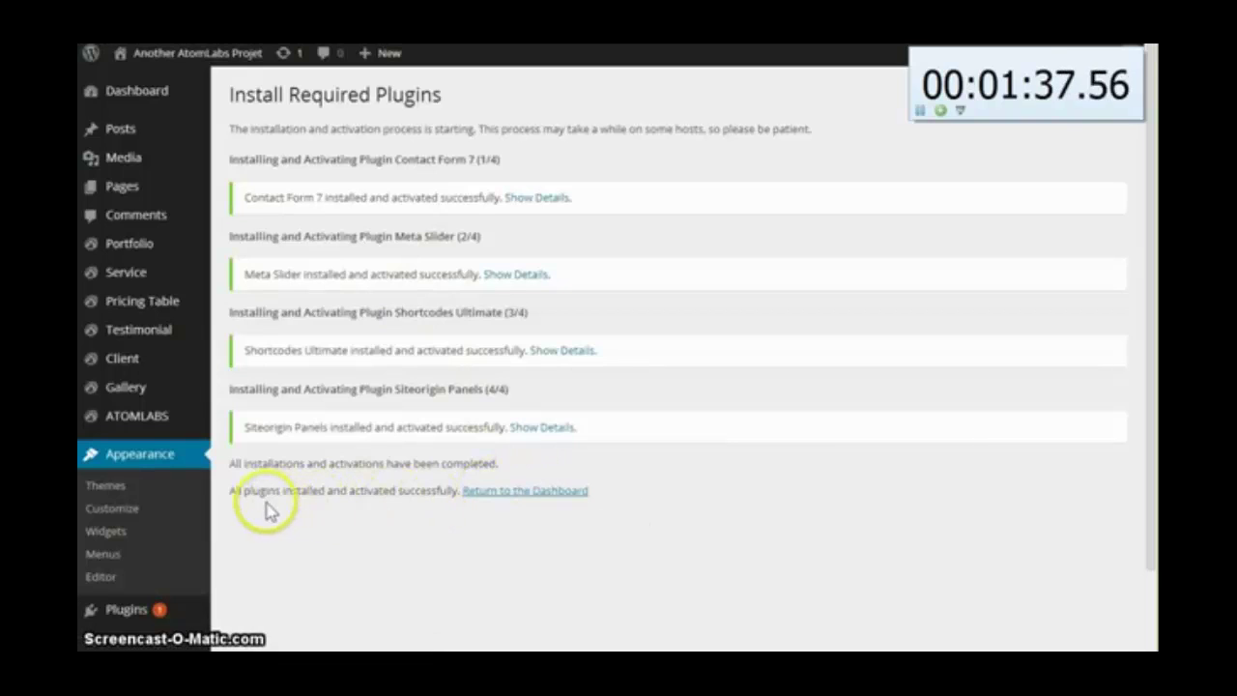
Open the Utility section of the ATOMLABS theme options, where the 1-Click Install setting is
mouse_move(189, 418)
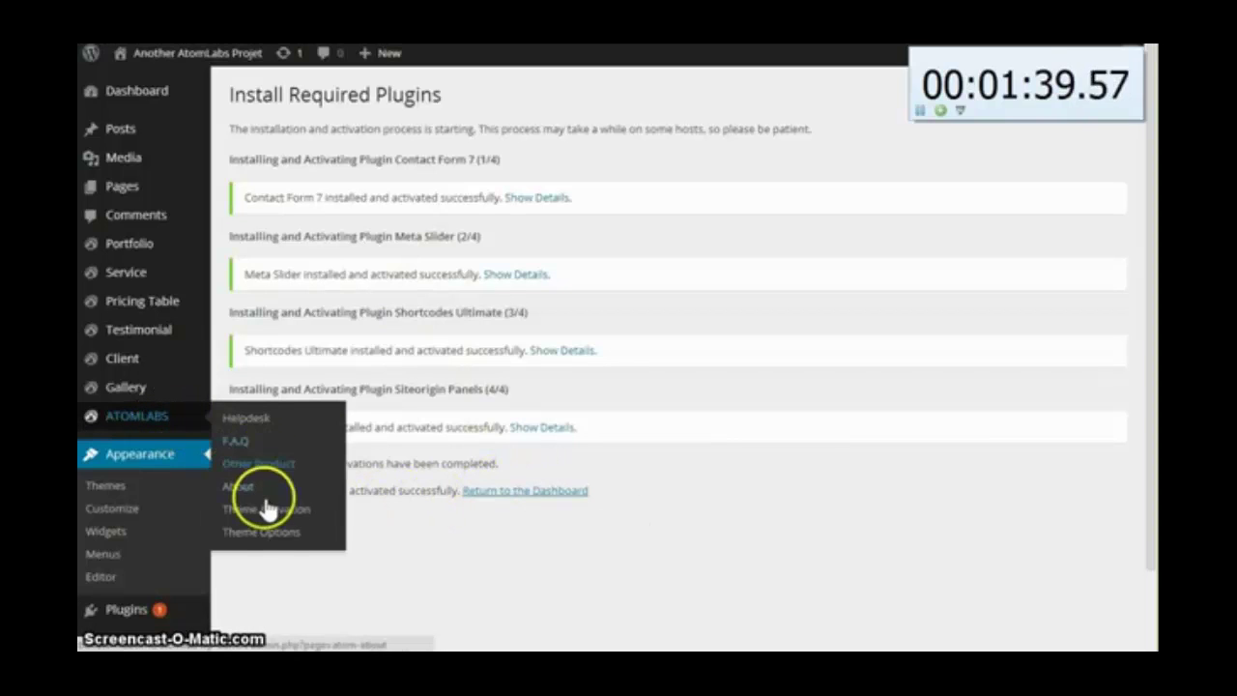
left_click(275, 534)
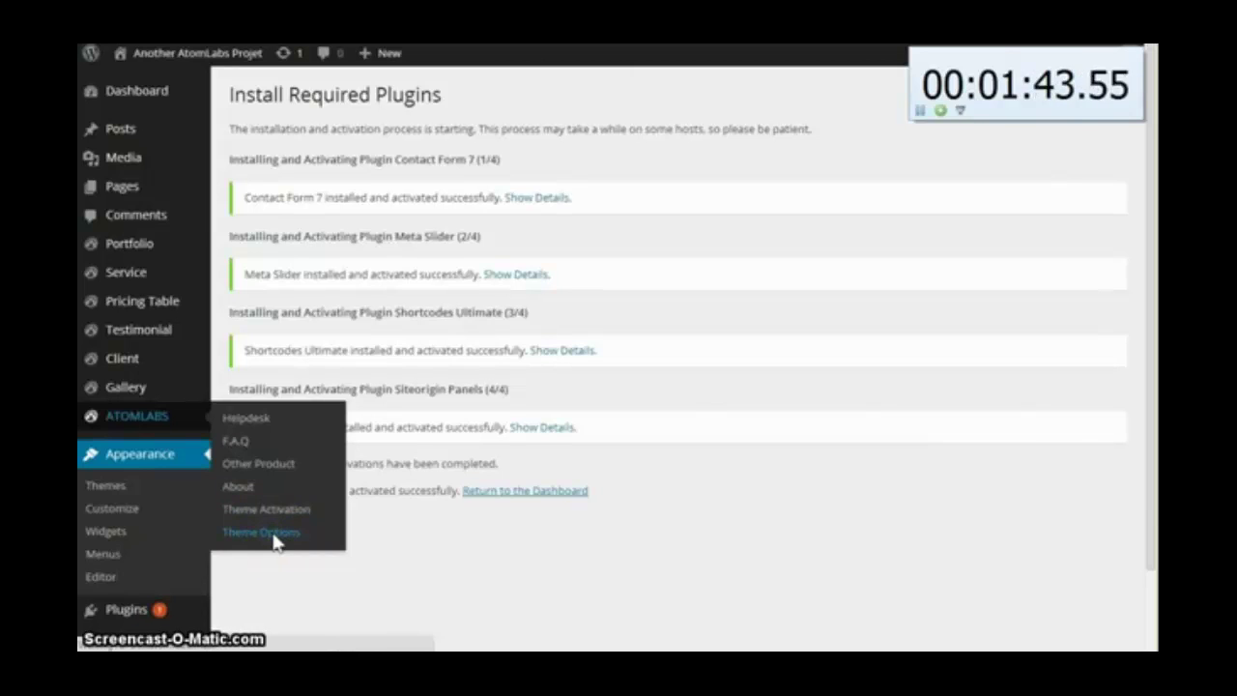
left_click(290, 540)
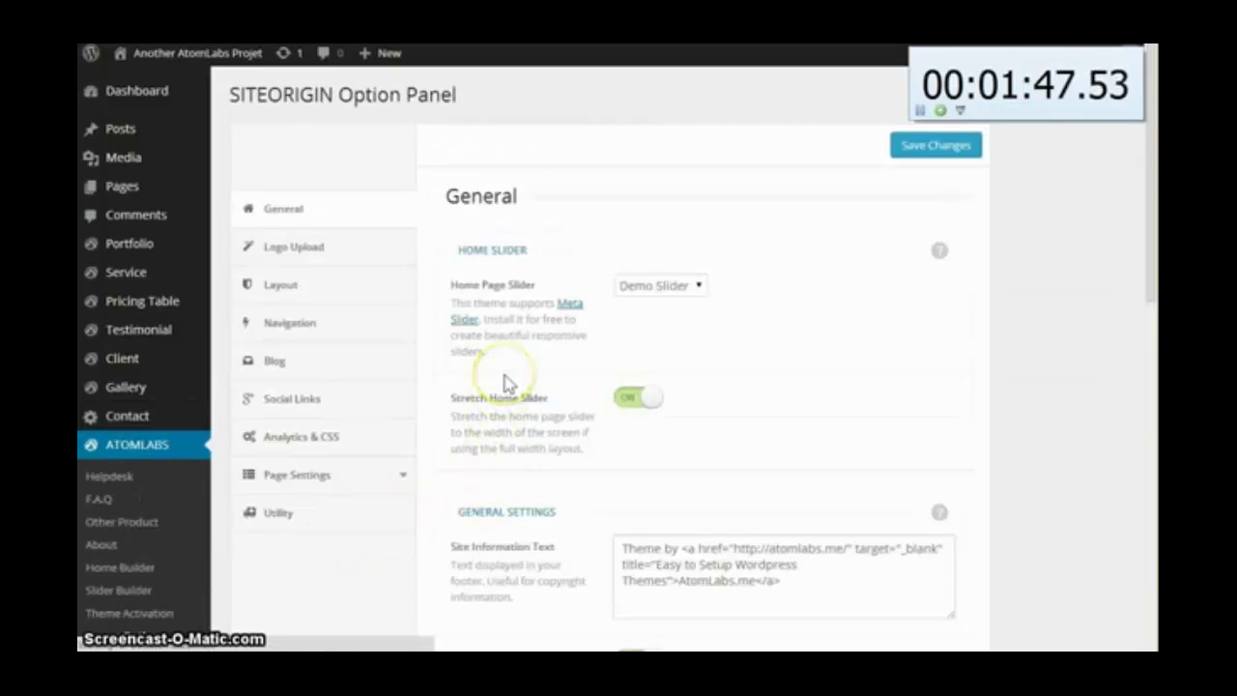
scroll(508, 382, "down", 3)
scroll(445, 348, "up", 1)
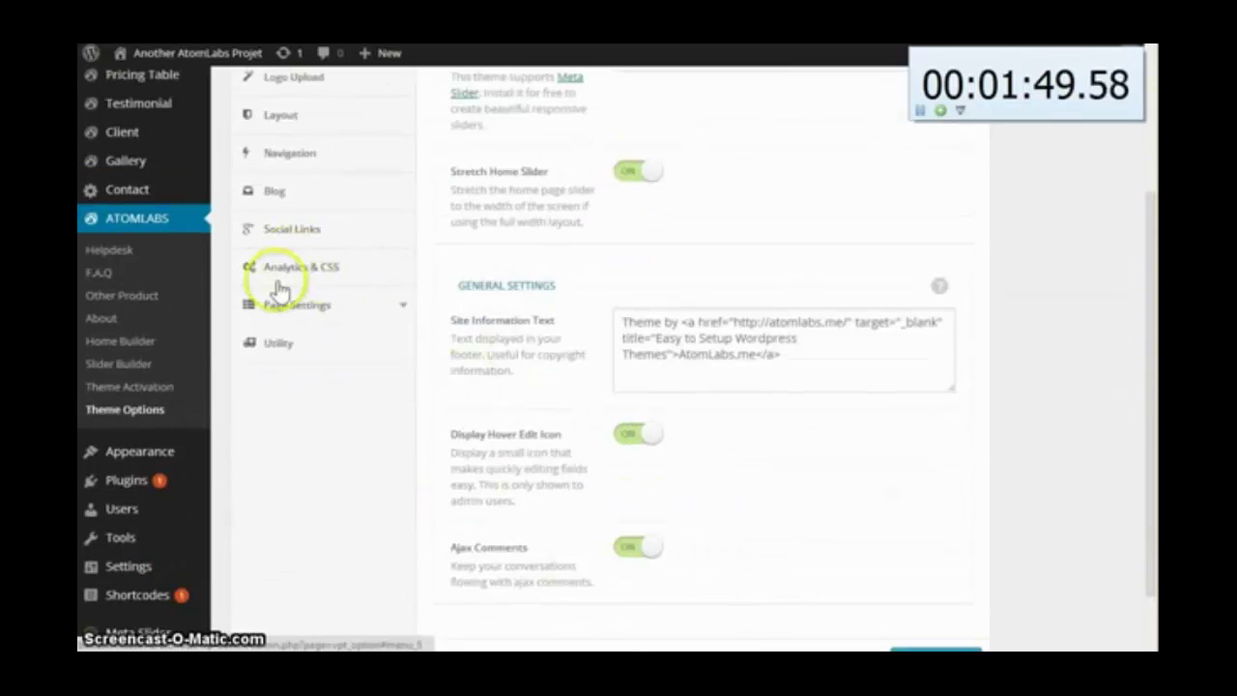
left_click(280, 346)
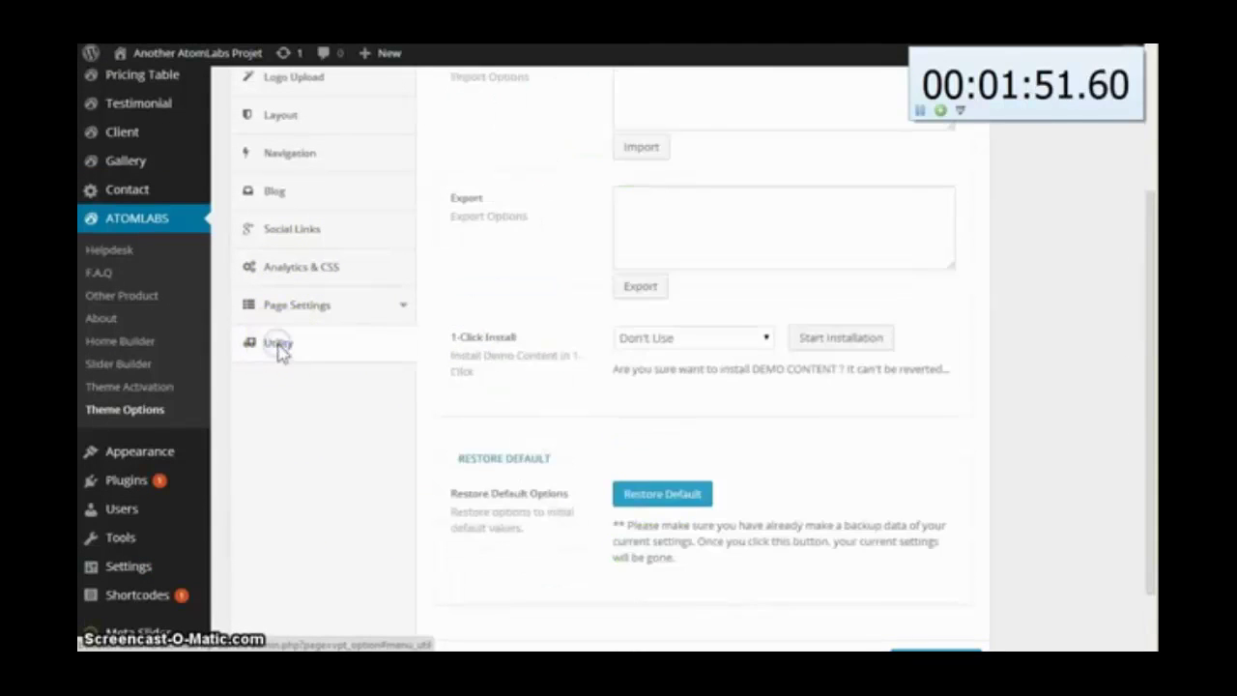
left_click_drag(450, 337, 520, 340)
left_click(570, 351)
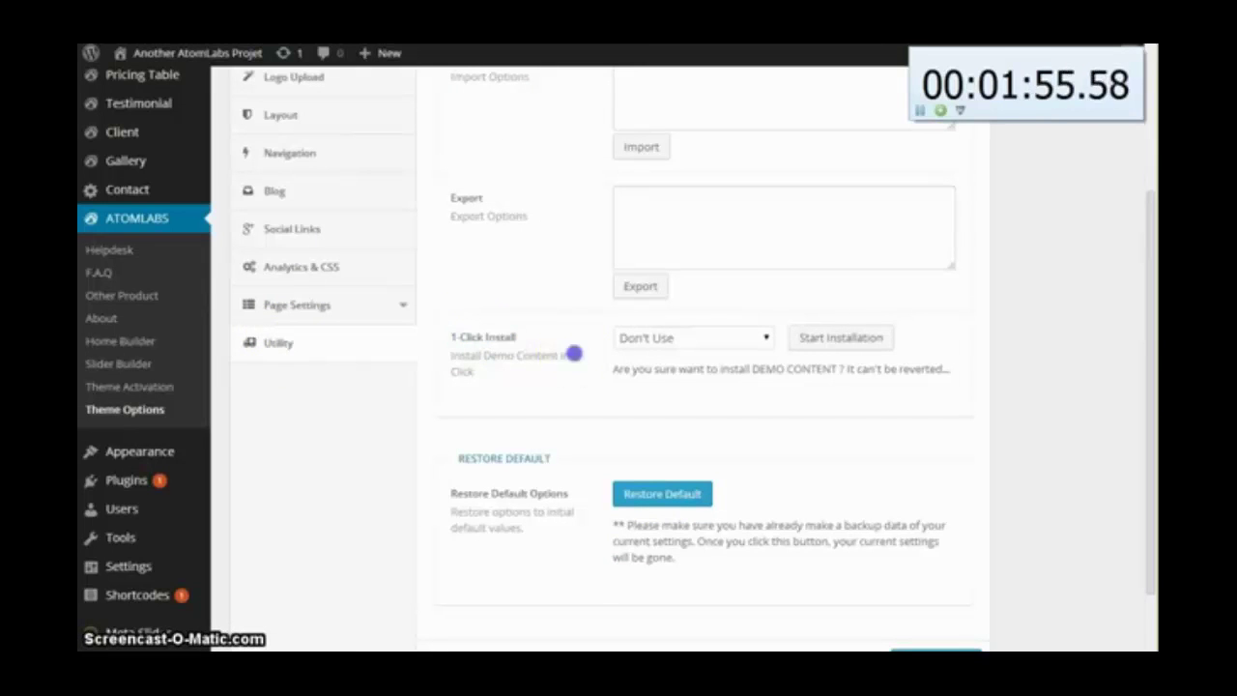
Install the Default Dummy Content with the 1-Click Install option
left_click(746, 337)
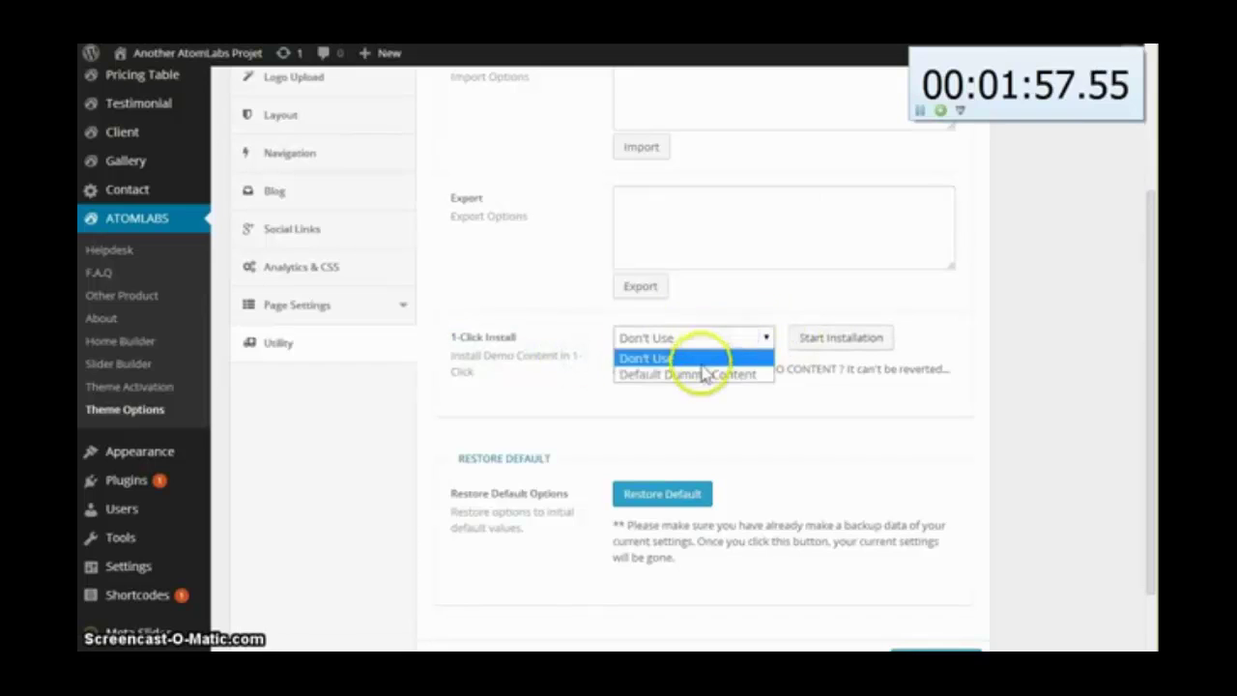
left_click(696, 374)
left_click(844, 343)
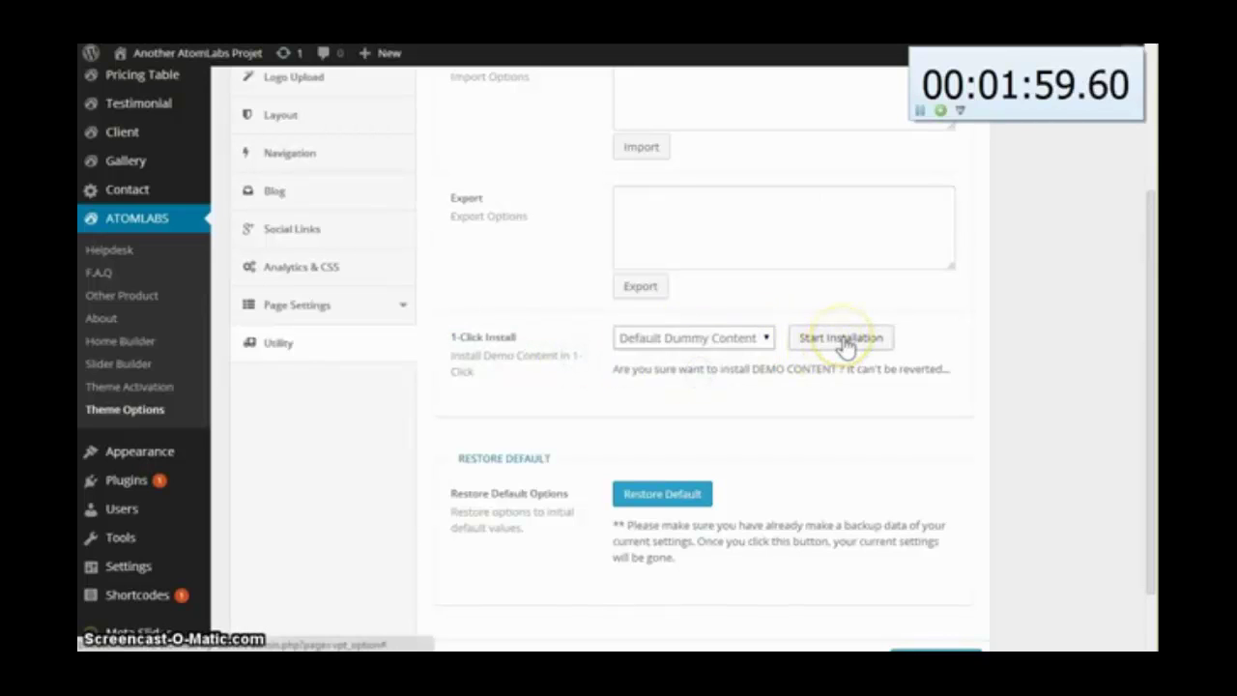
left_click(844, 343)
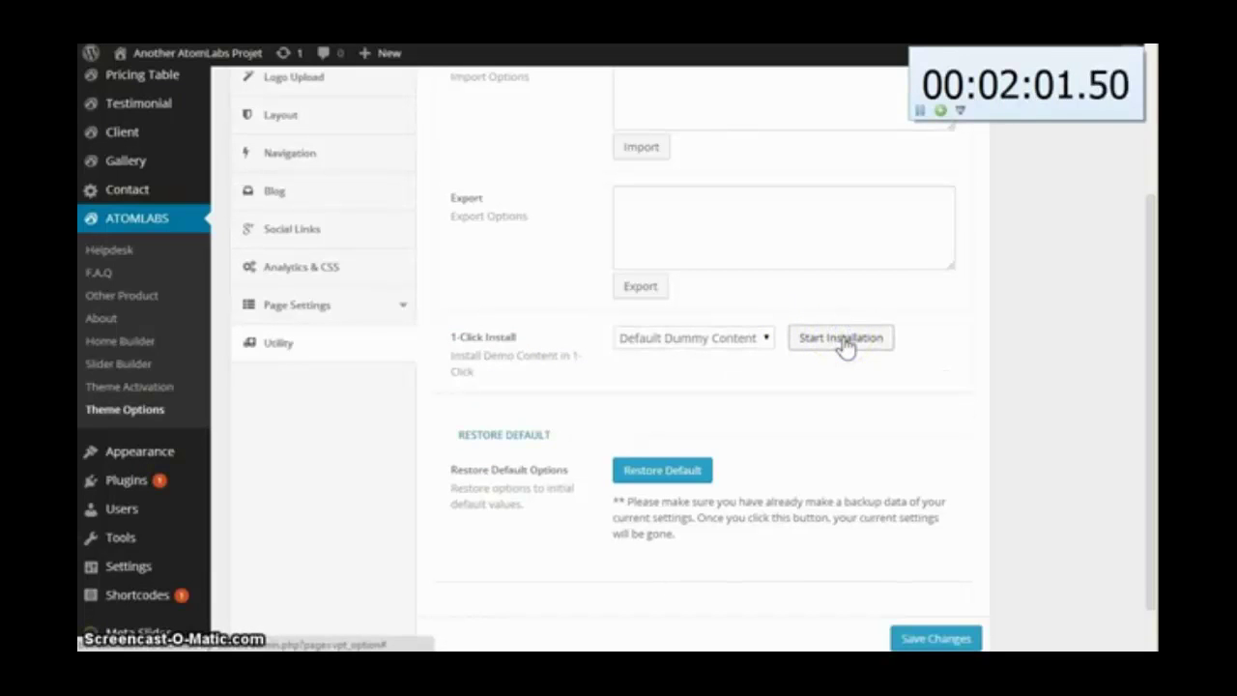
left_click(843, 340)
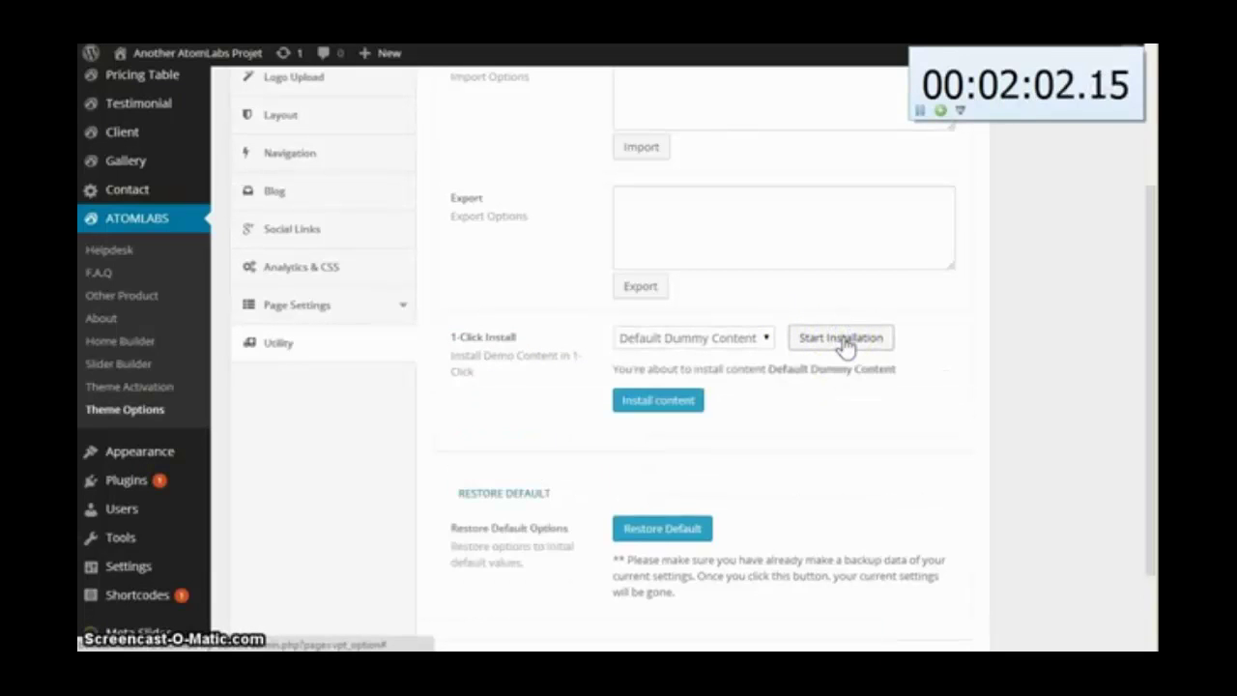
left_click(656, 402)
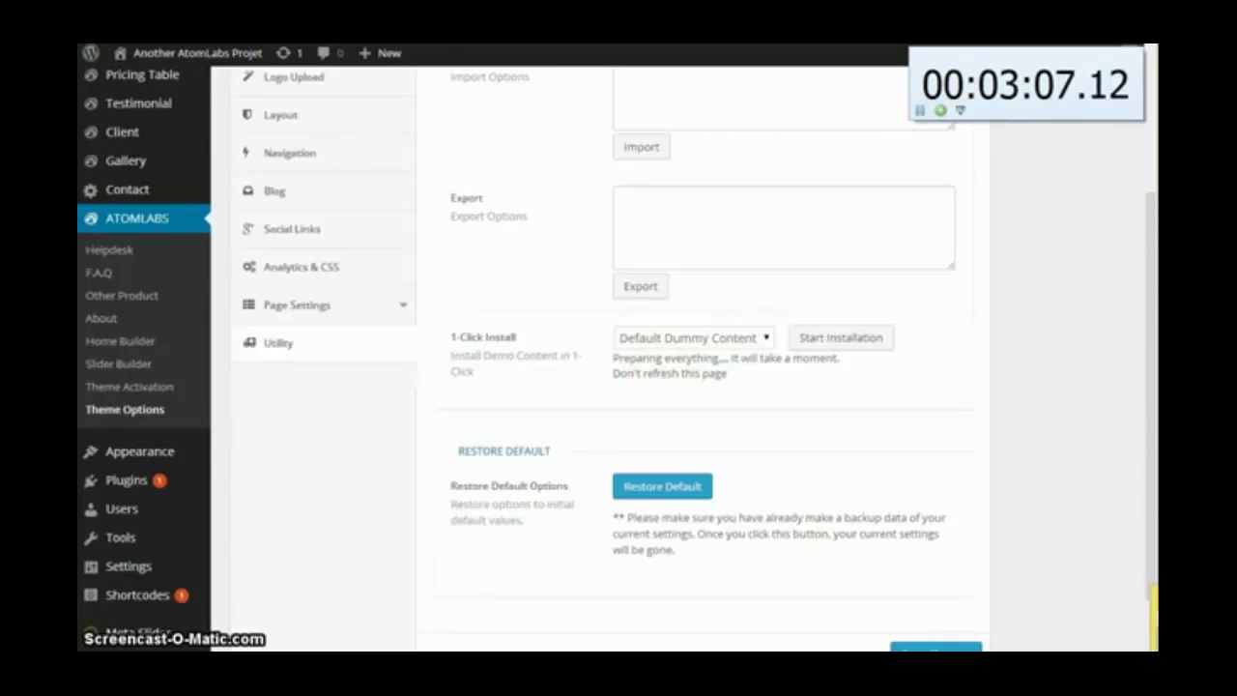
left_click_drag(1236, 592, 964, 523)
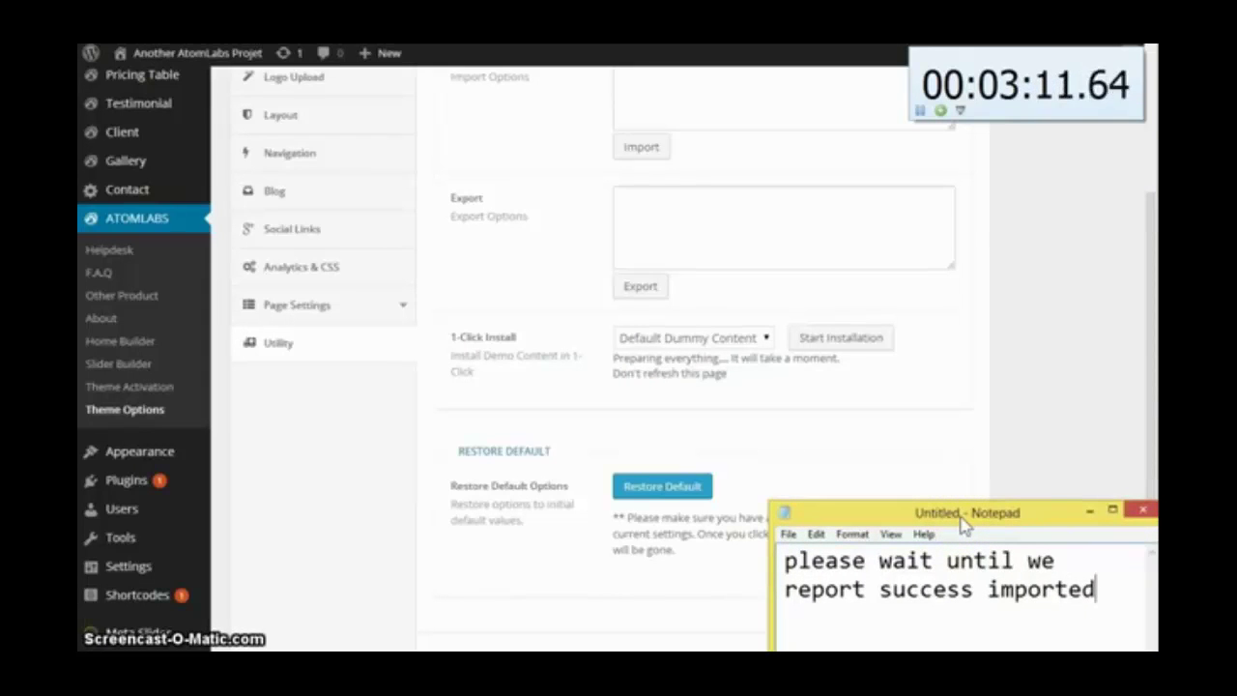
left_click_drag(968, 525, 976, 528)
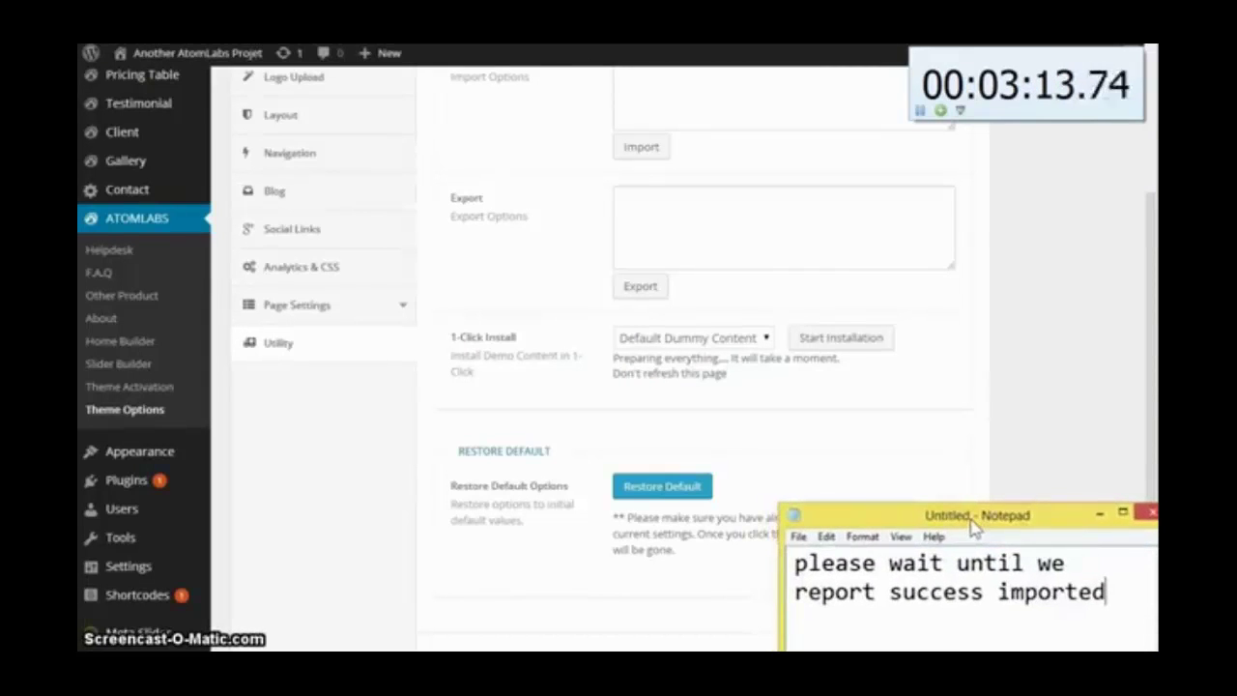
left_click(1005, 364)
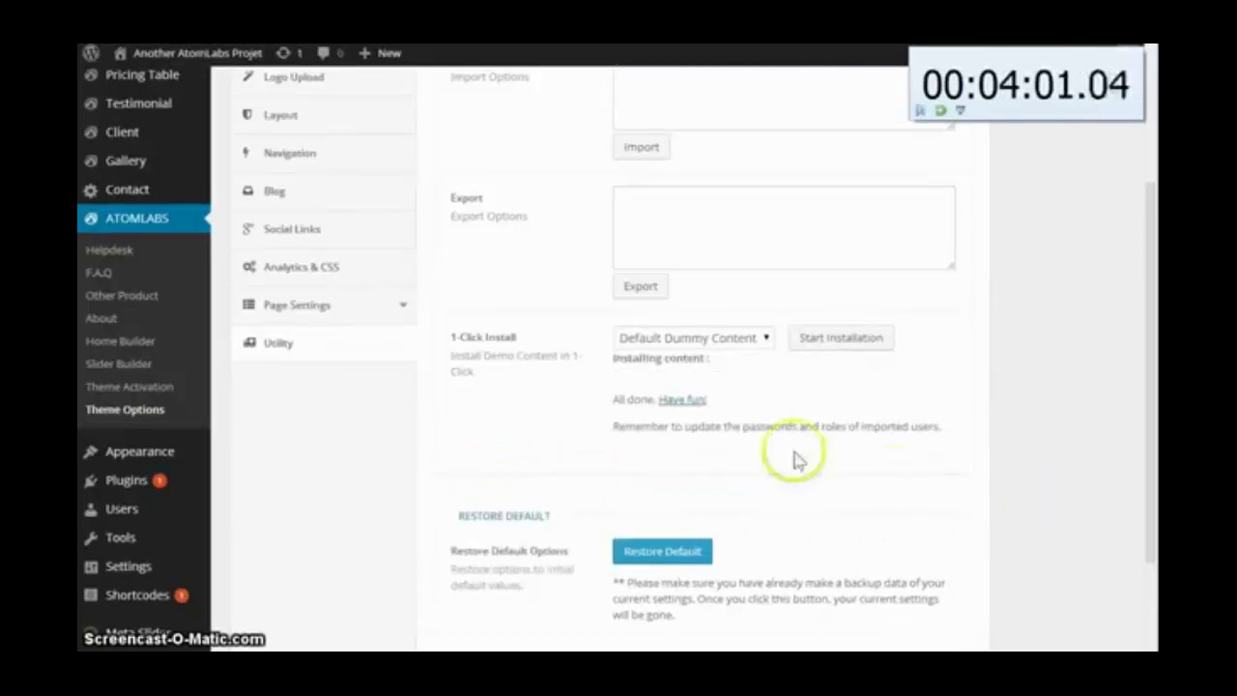
left_click_drag(716, 360, 740, 409)
left_click(783, 419)
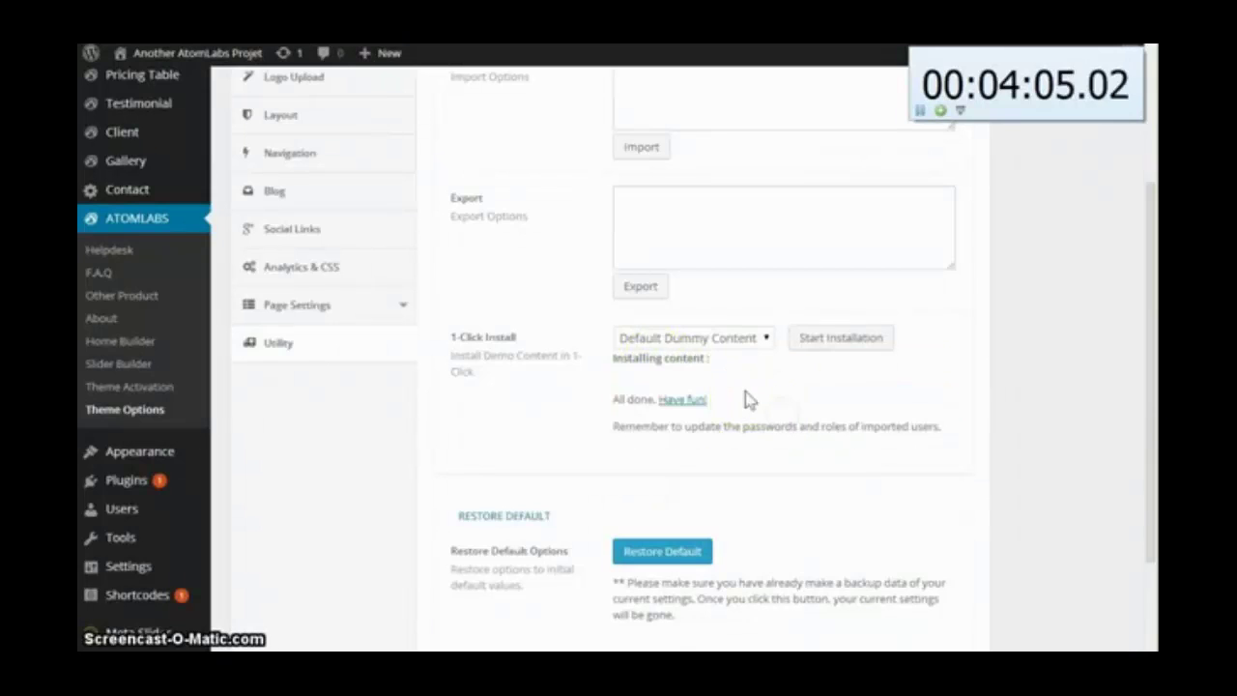
Copy the complete theme options export text from its other window into the Import field and import it
scroll(746, 396, "up", 2)
left_click(719, 280)
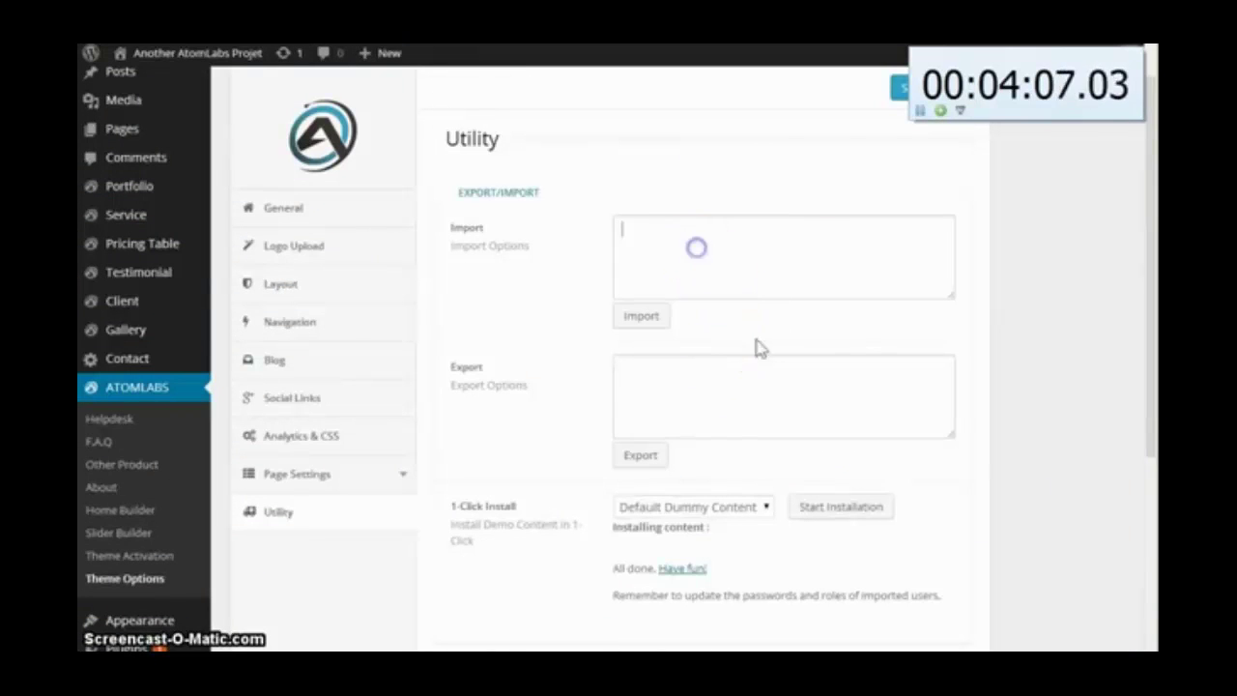
key("alt+Tab")
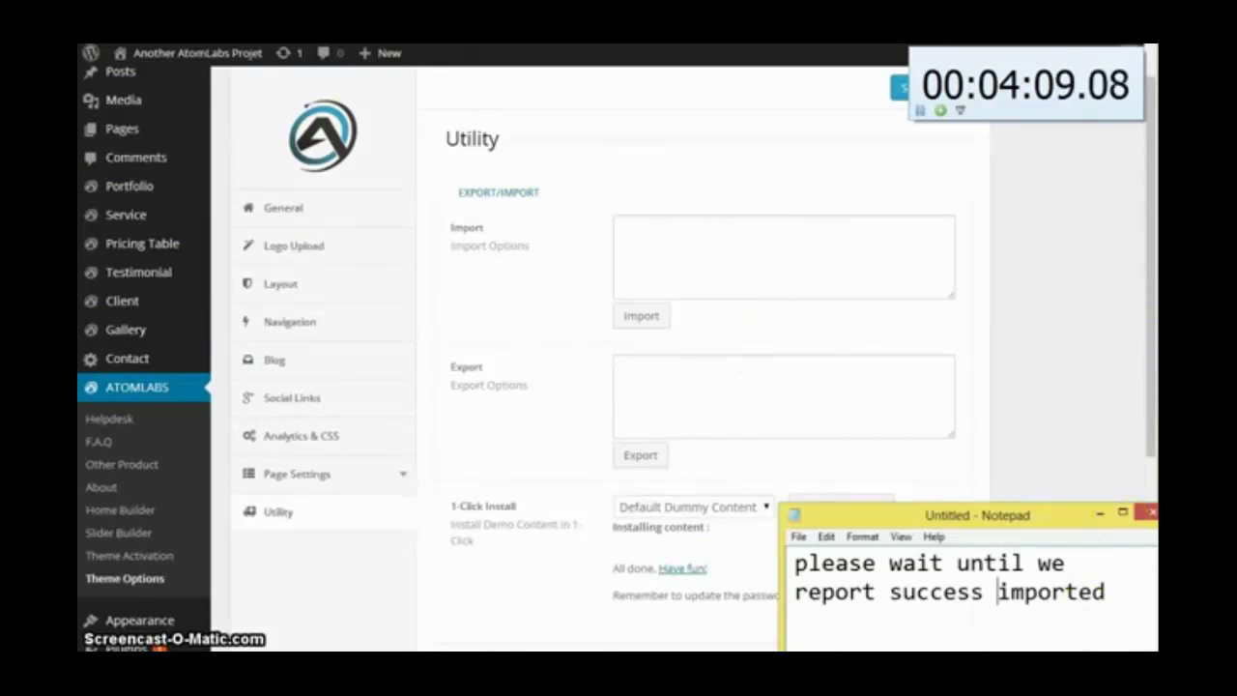
key("alt+Tab")
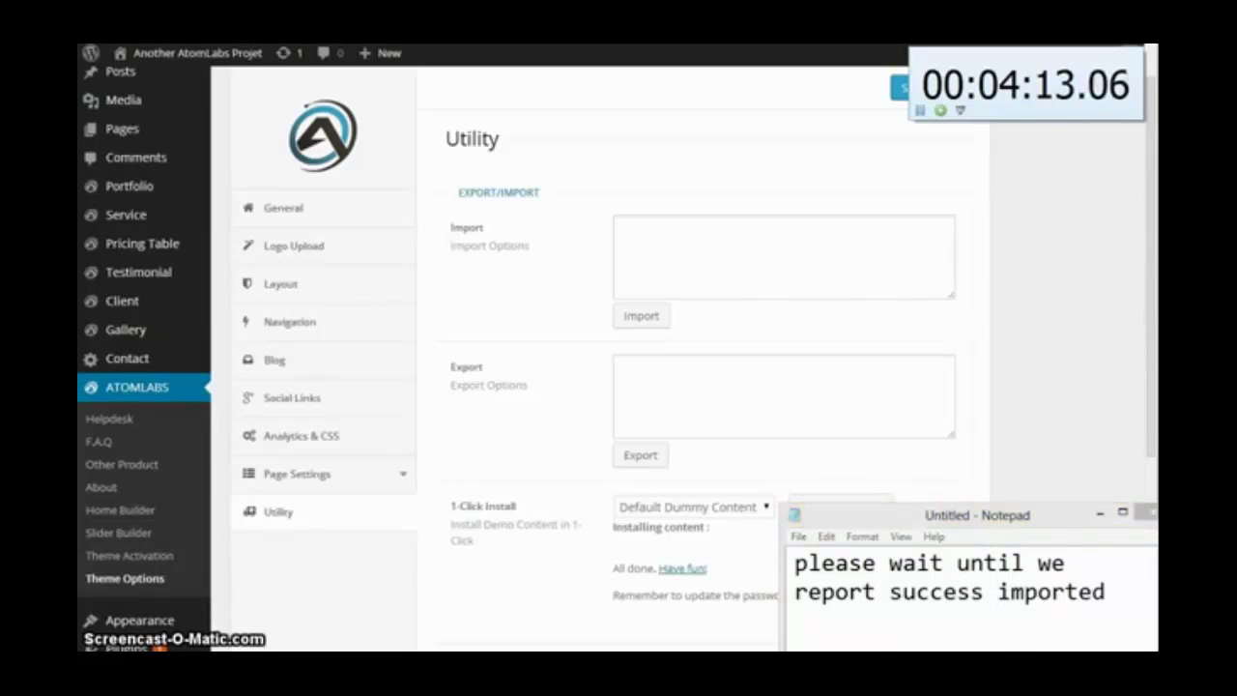
key("alt+Tab")
key("ctrl+a")
key("ctrl+c")
left_click(740, 255)
key("ctrl+v")
left_click(641, 319)
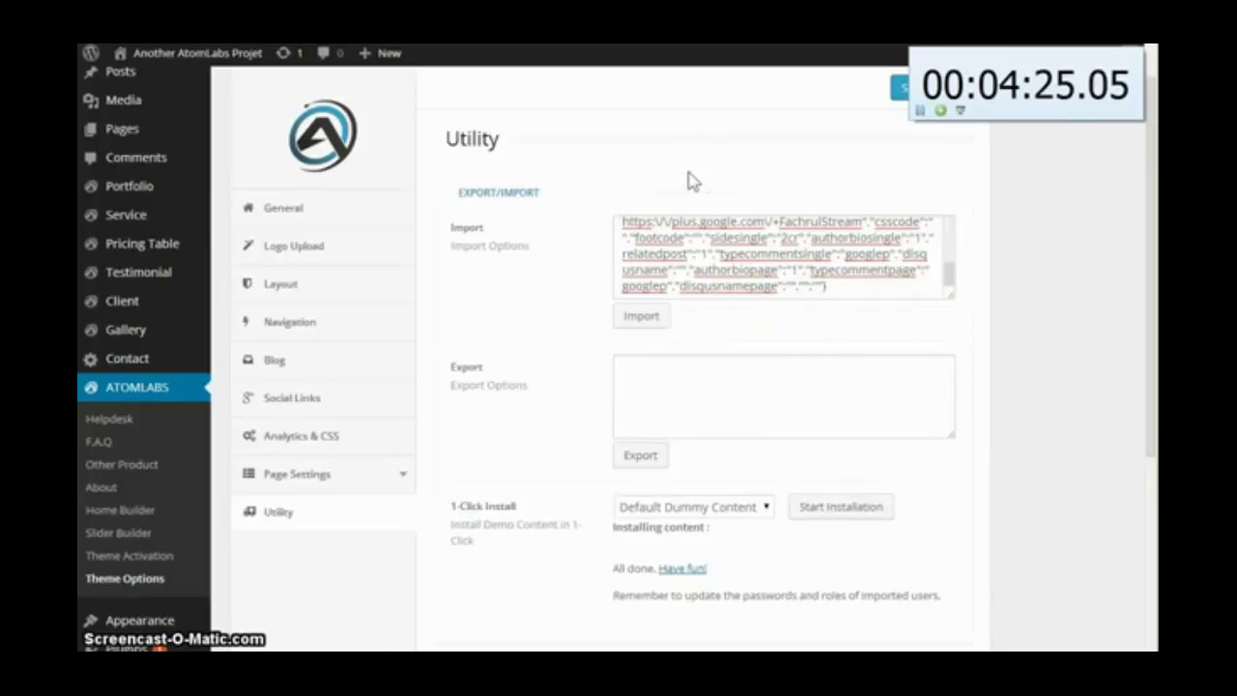
left_click(616, 225)
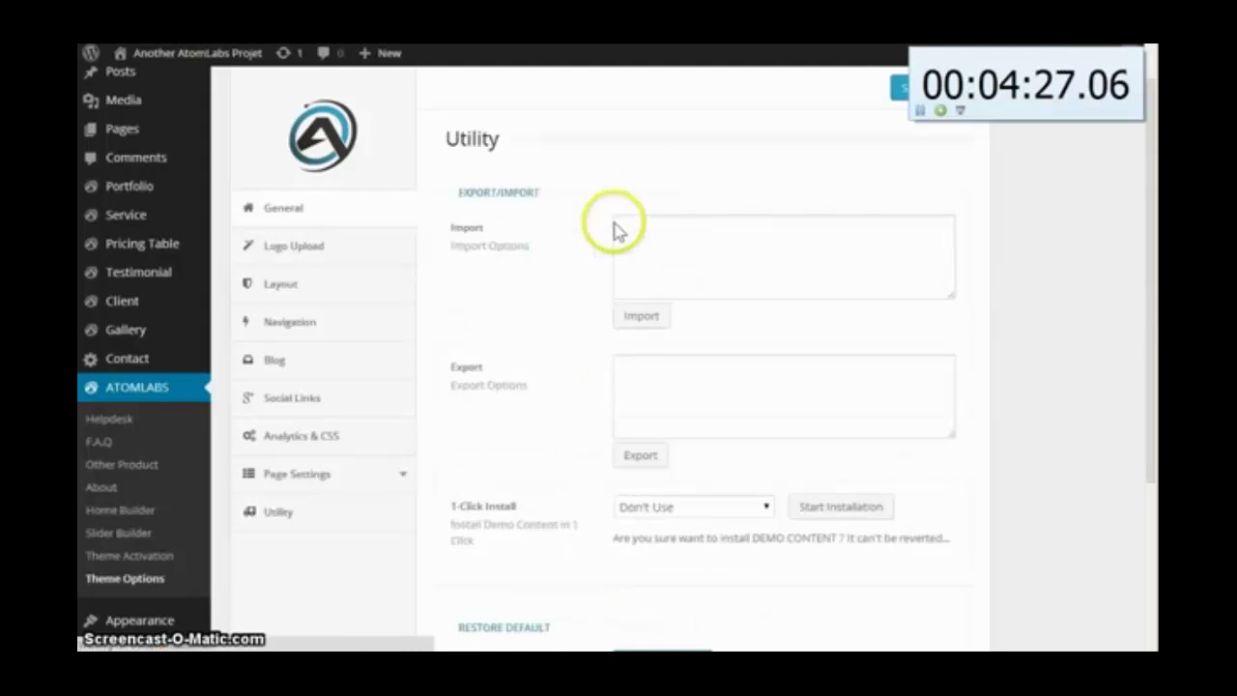
Examine the imported General and Logo Upload theme options
left_click(277, 222)
scroll(626, 348, "down", 2)
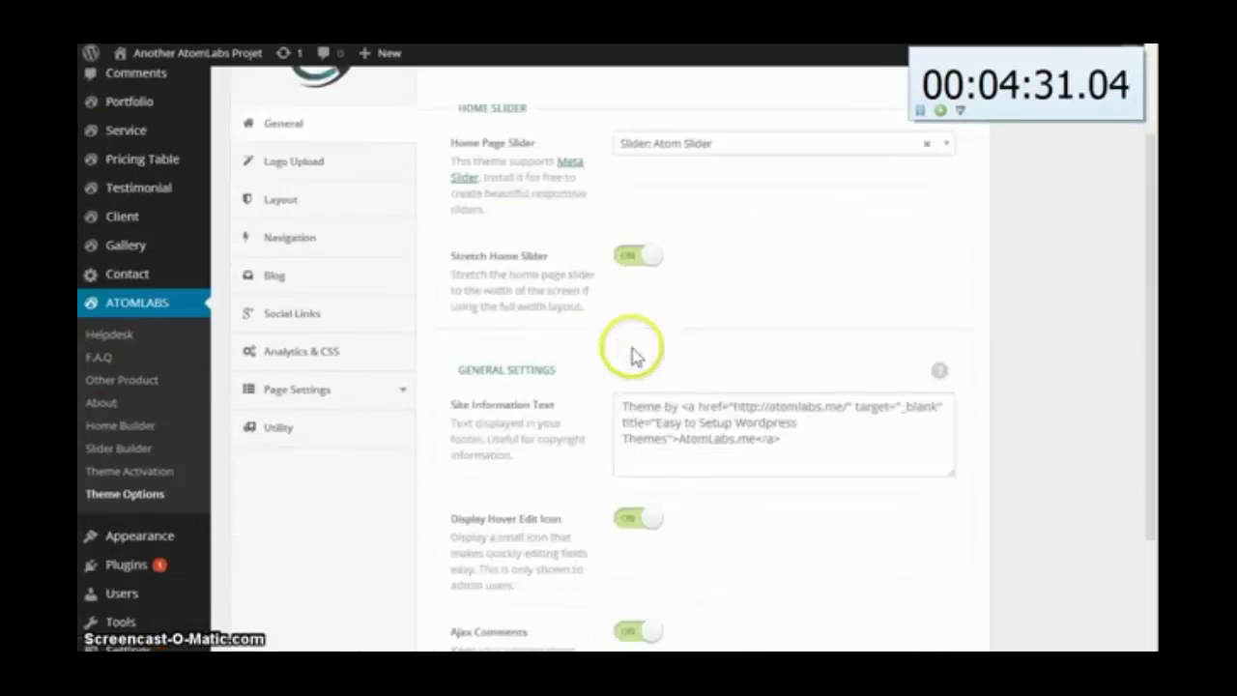
scroll(454, 329, "up", 3)
left_click(304, 304)
scroll(530, 334, "down", 2)
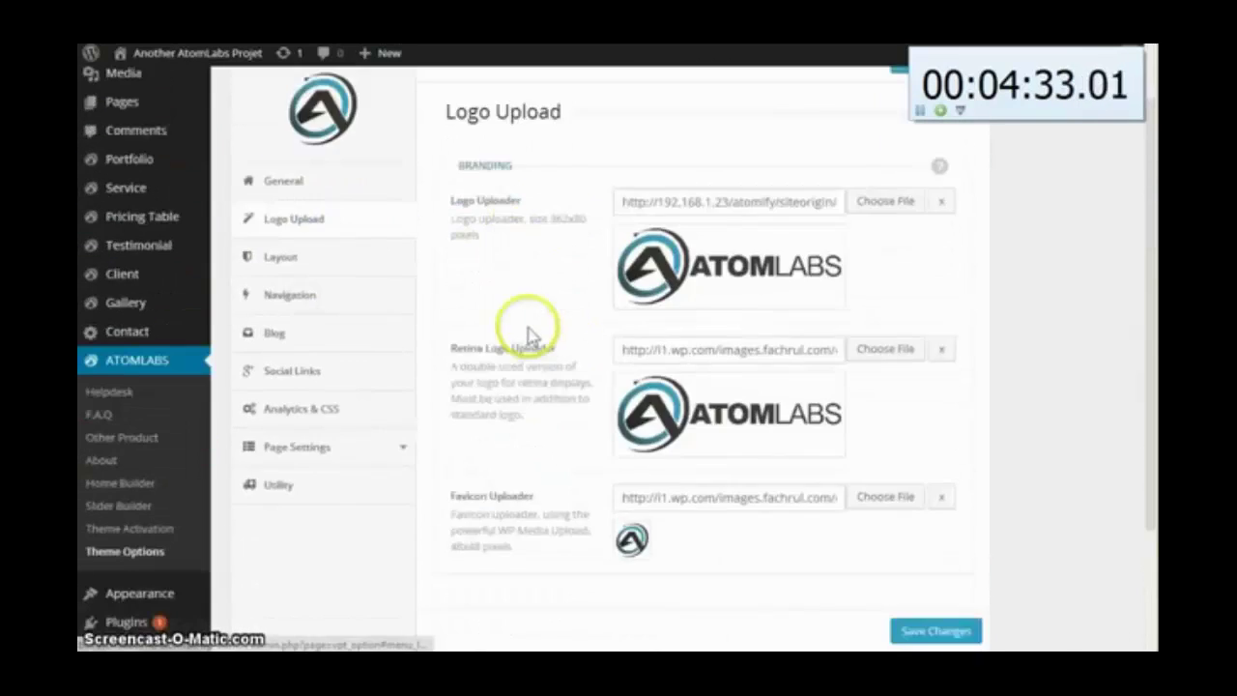
Open the public site in a new tab and examine its home page and navigation menu
scroll(658, 329, "up", 1)
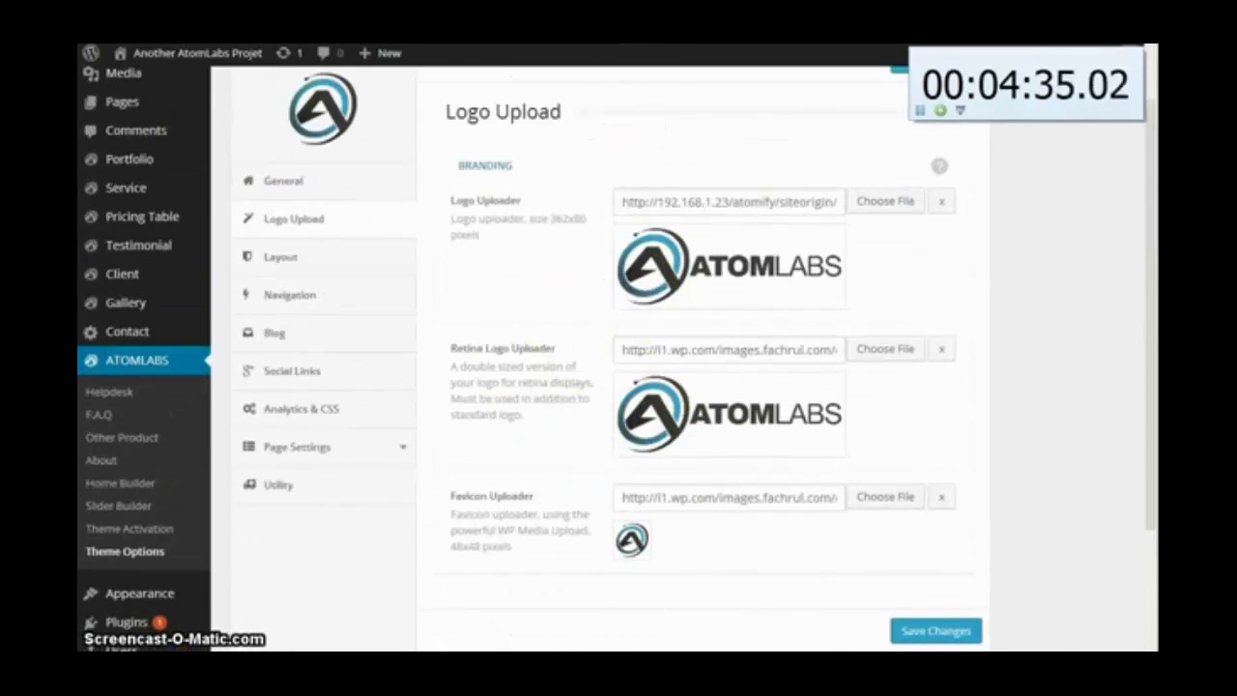
mouse_move(176, 55)
right_click(151, 83)
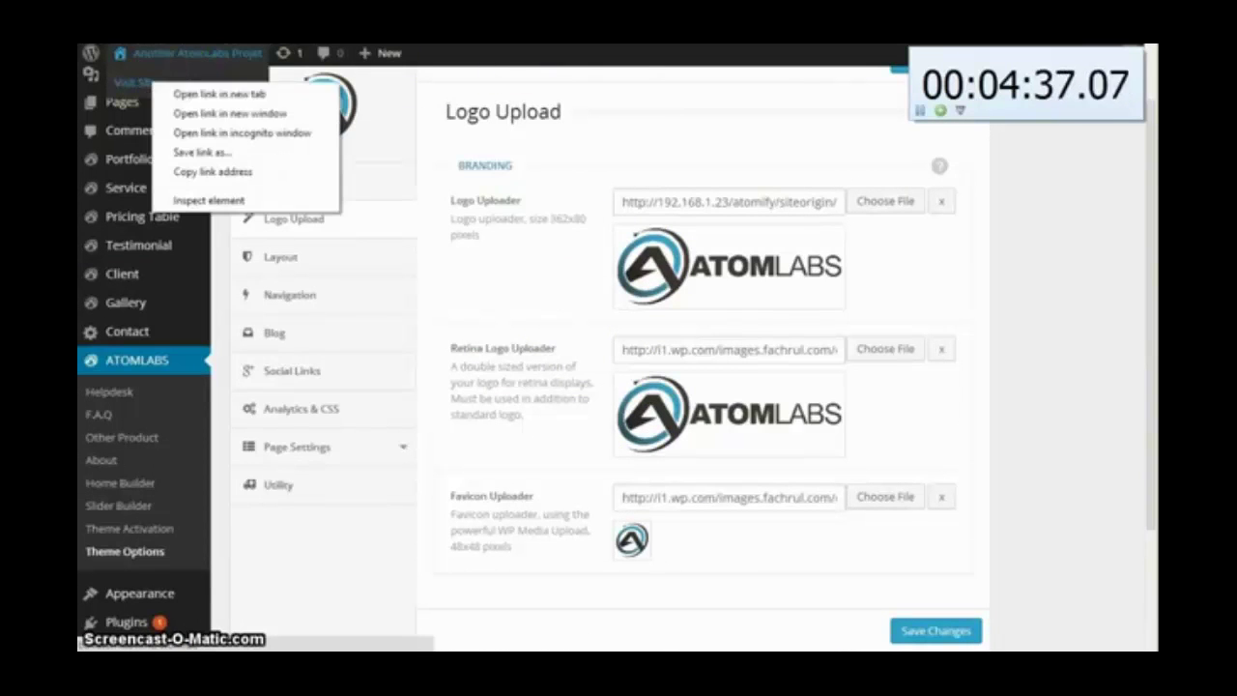
left_click(172, 95)
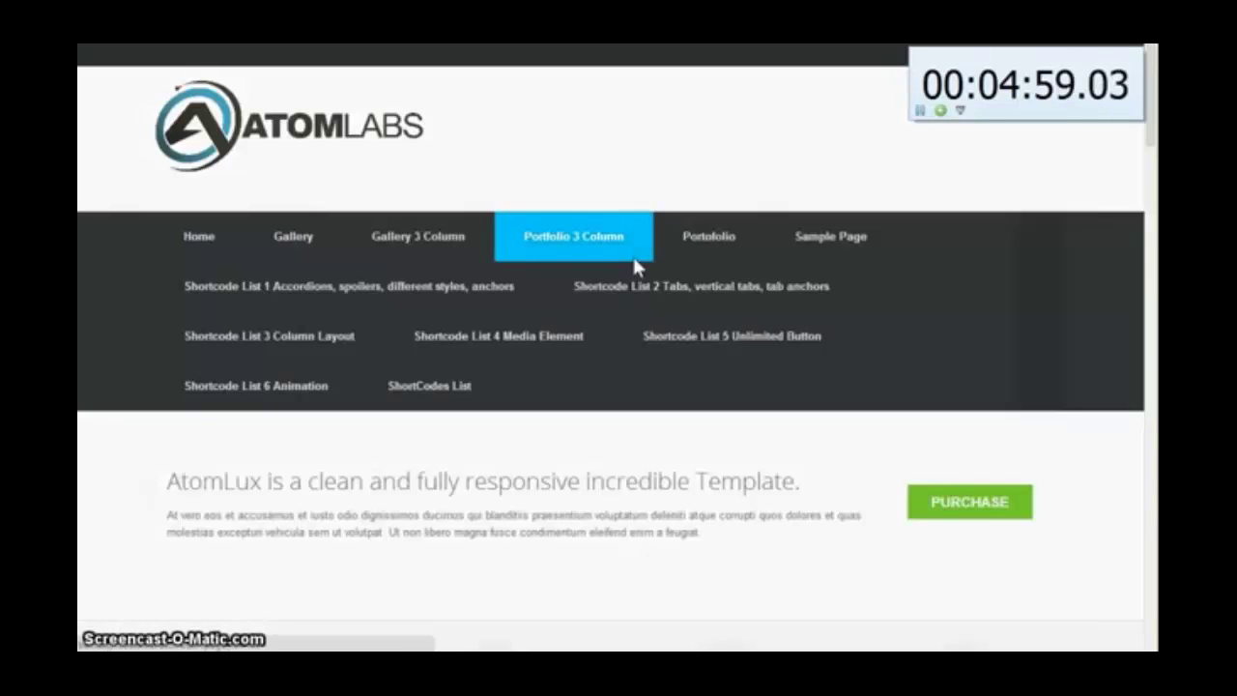
left_click(576, 332)
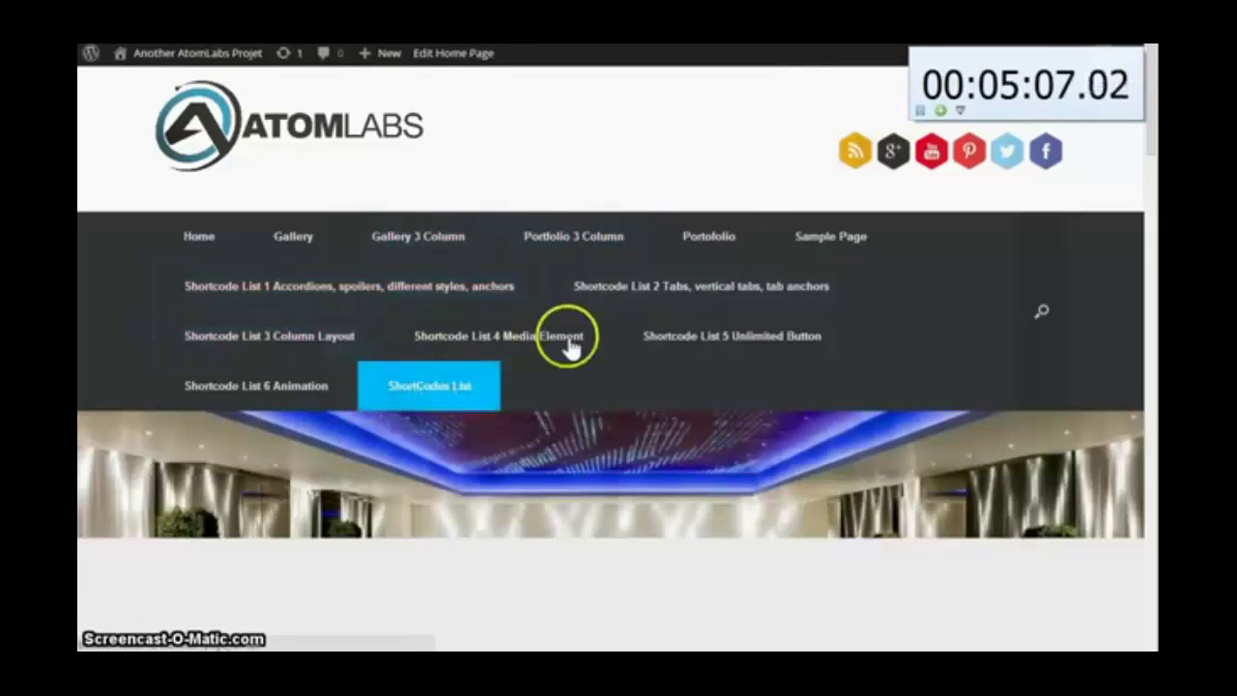
scroll(529, 331, "down", 1)
scroll(629, 274, "down", 1)
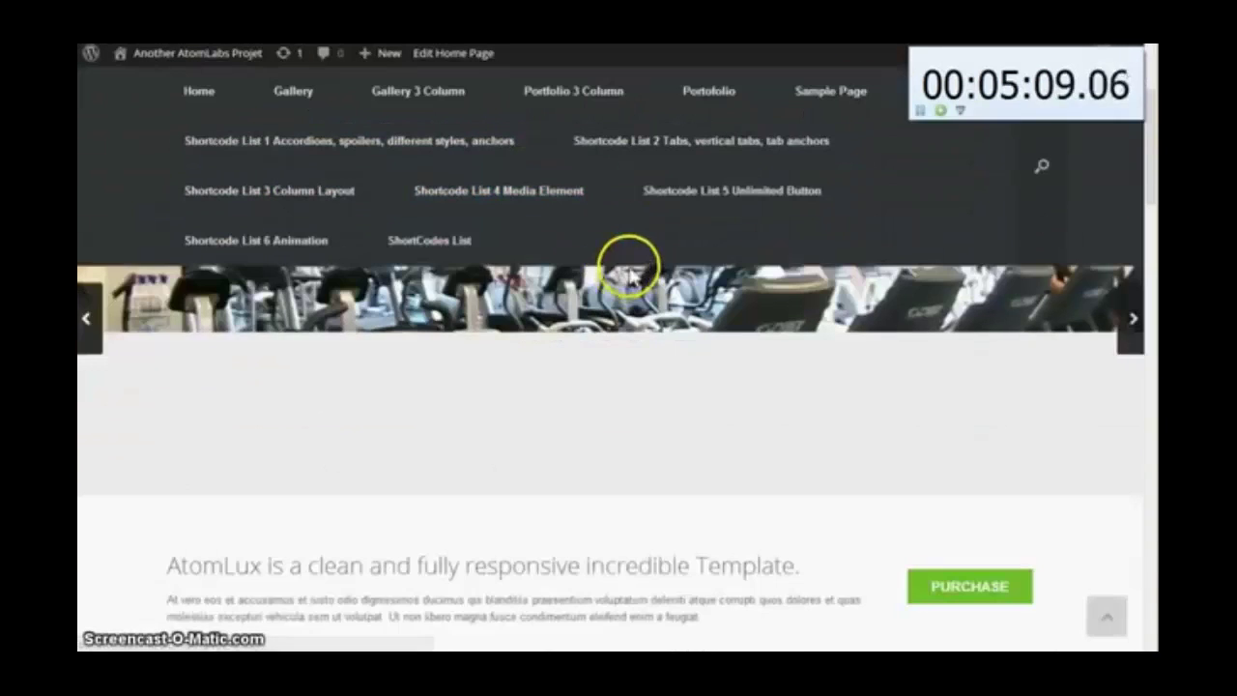
scroll(661, 242, "down", 8)
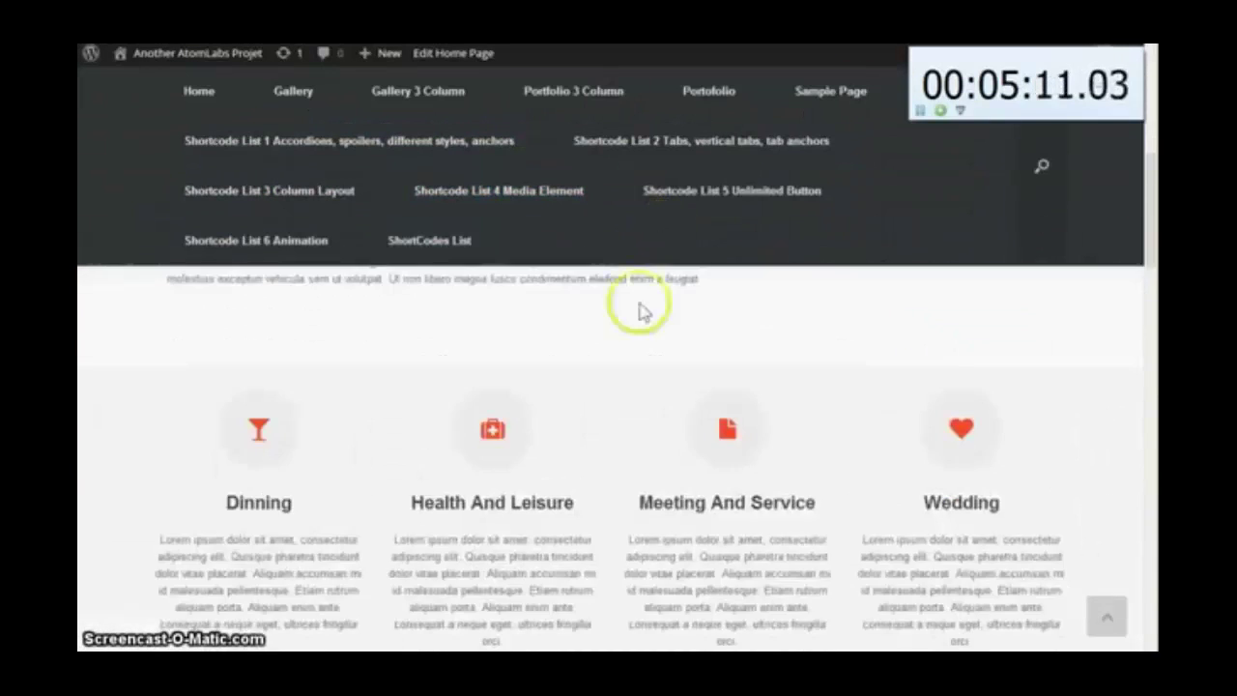
scroll(634, 338, "up", 10)
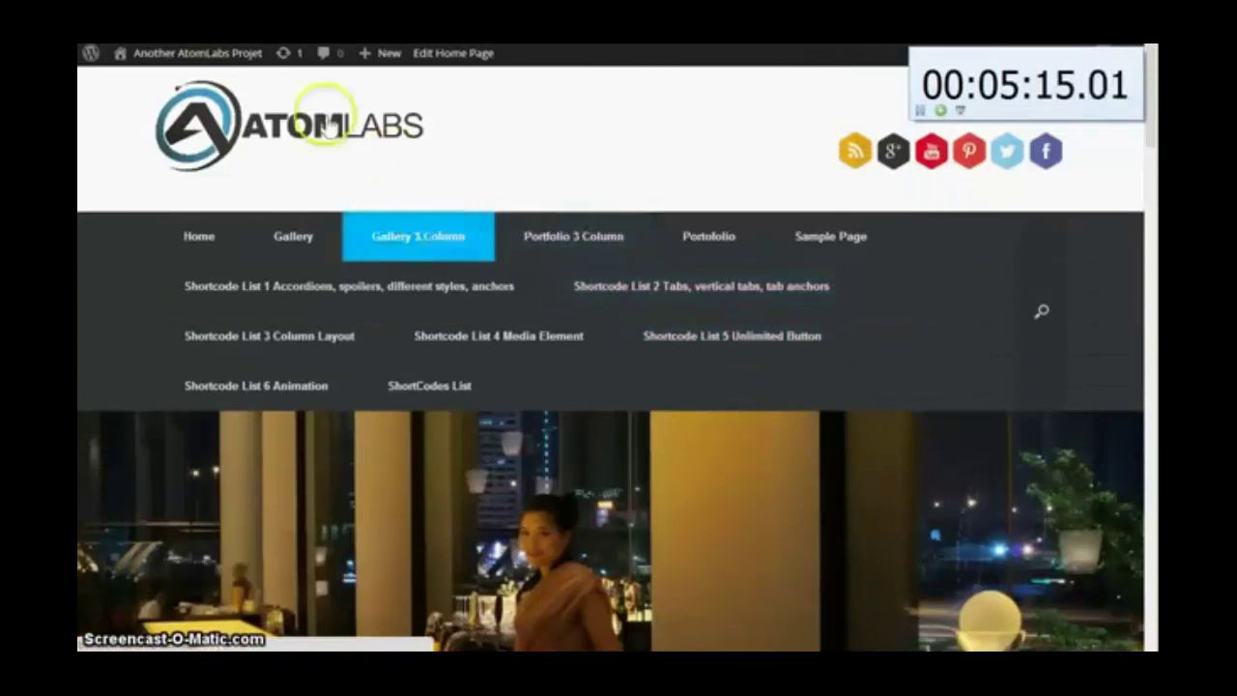
Open the Menus admin page in a new tab and switch to it
mouse_move(184, 63)
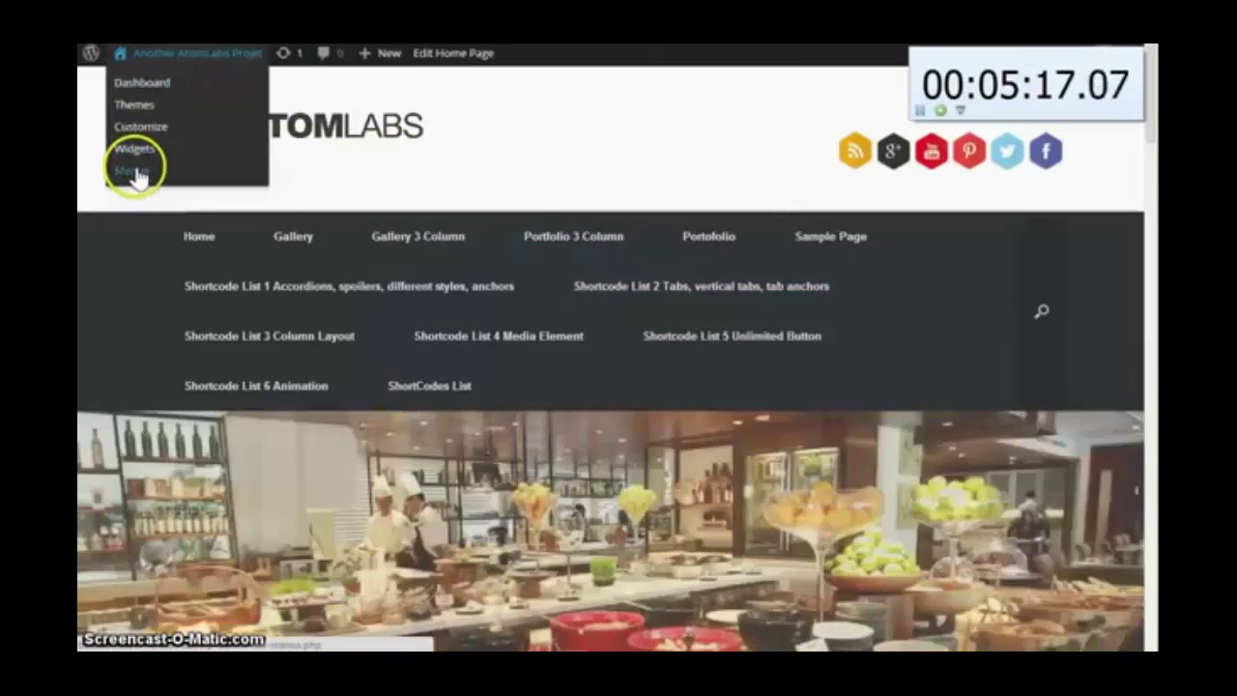
right_click(138, 168)
left_click(184, 180)
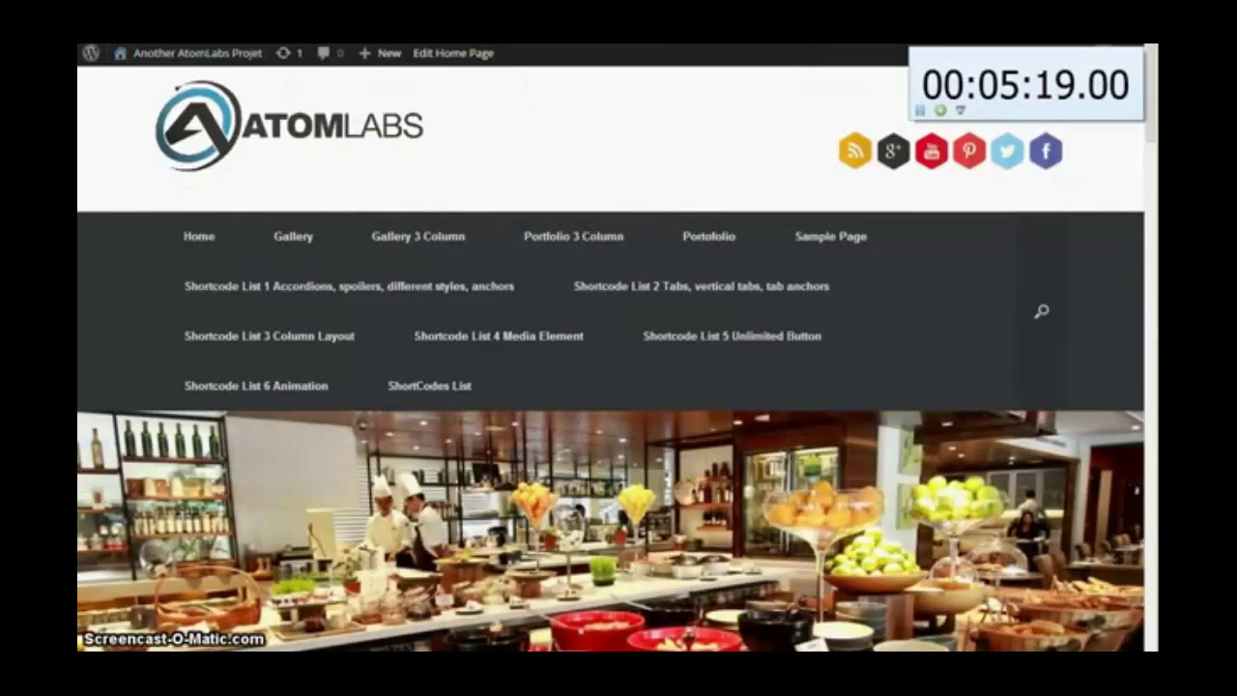
key("ctrl+Tab")
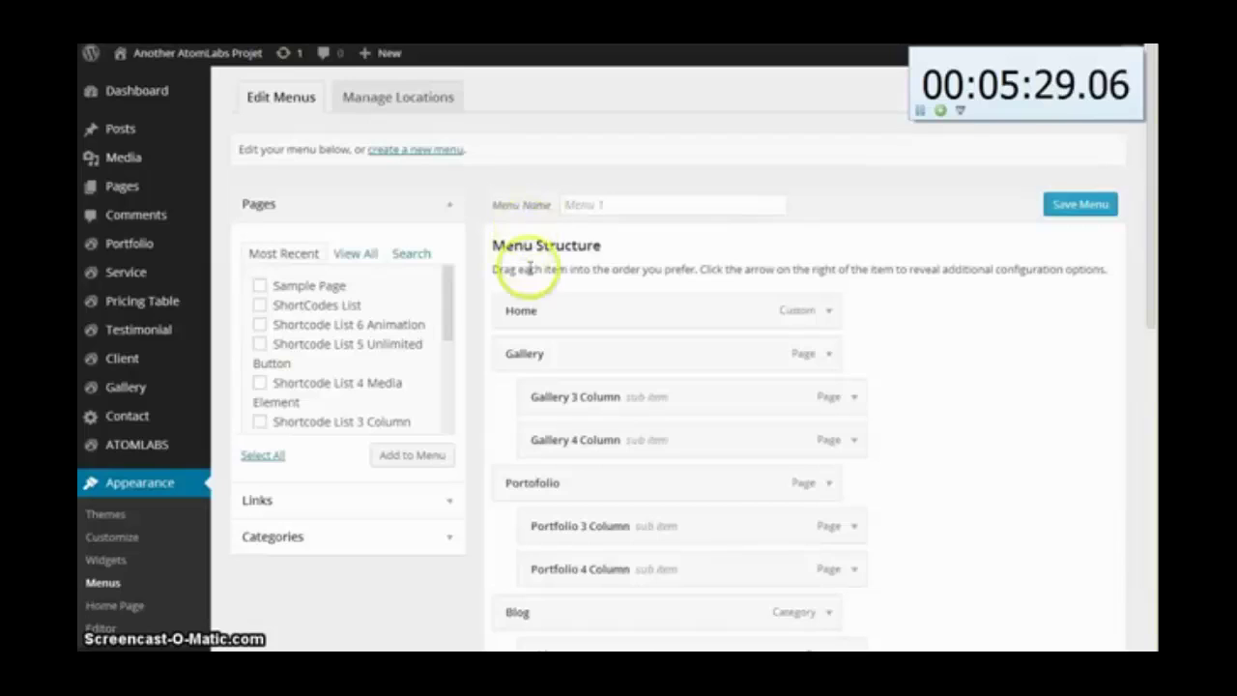
Assign Menu 1 to the Primary Menu theme location and save the menu
scroll(574, 262, "down", 15)
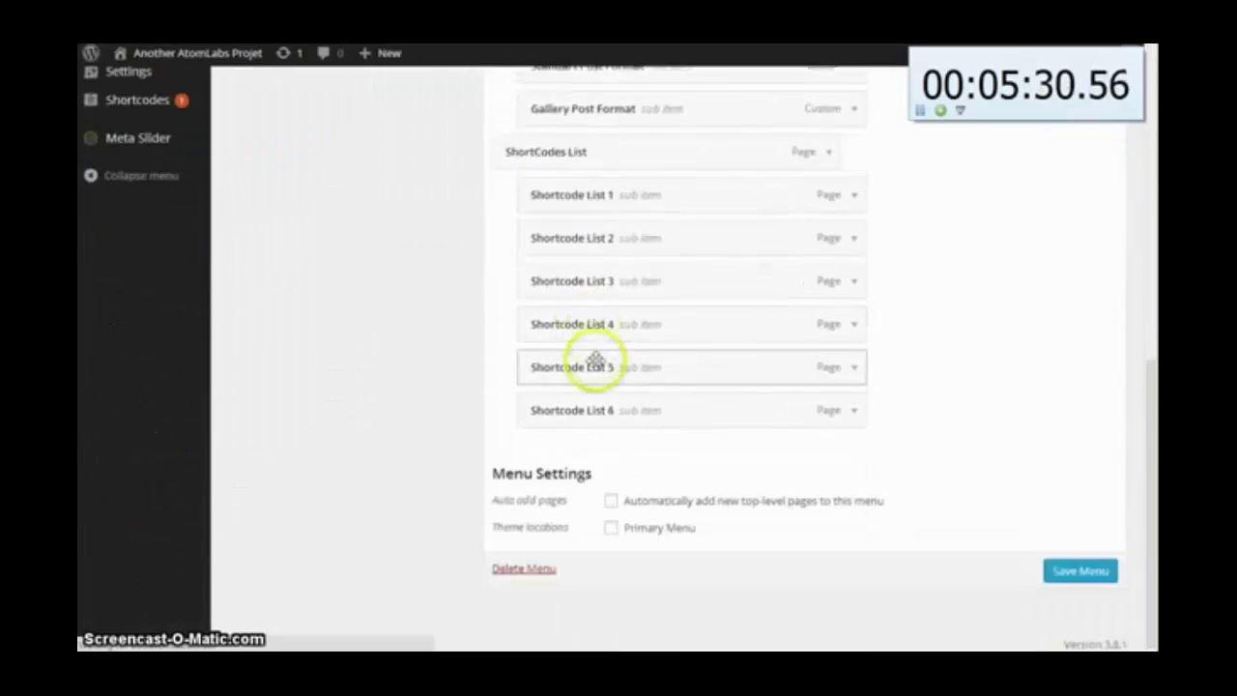
scroll(609, 425, "down", 1)
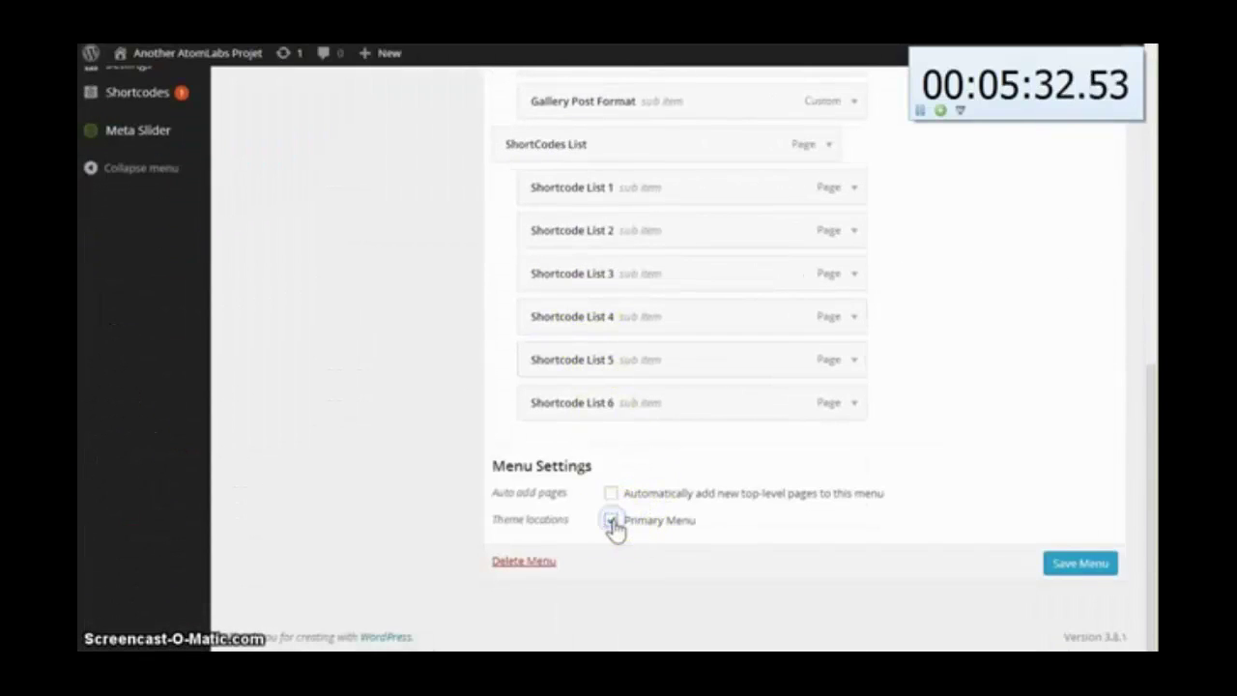
left_click(1044, 558)
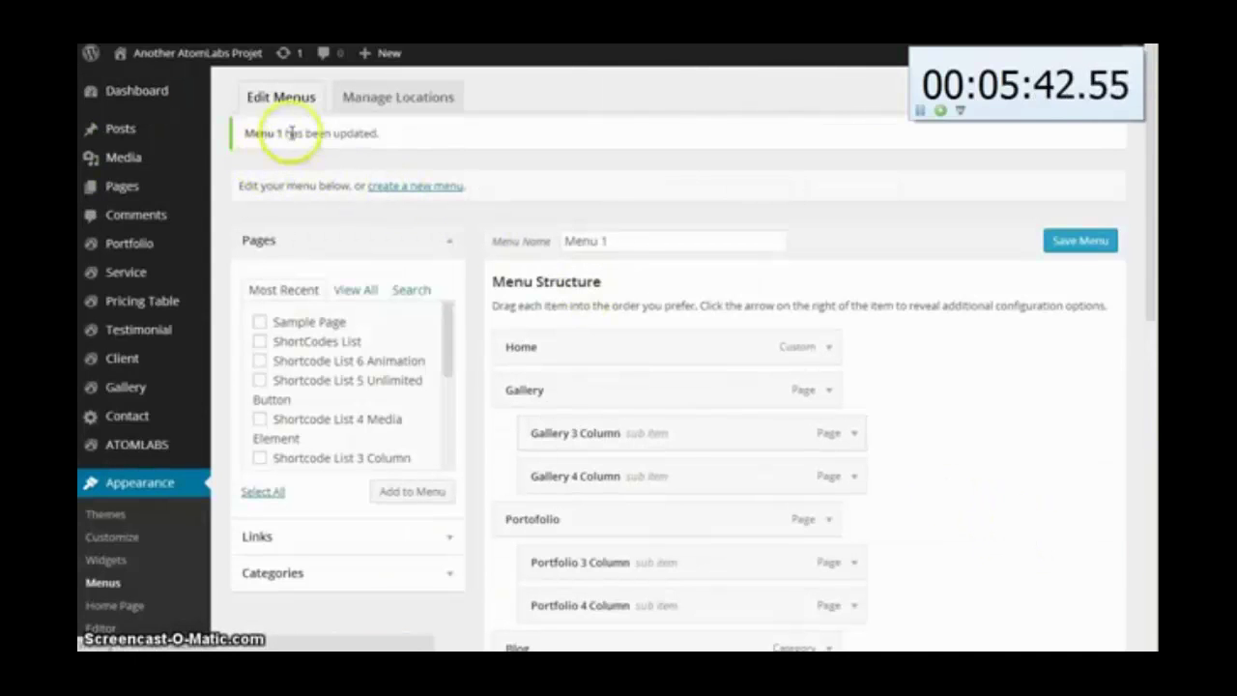
Return to the public home page and reload it
left_click(511, 45)
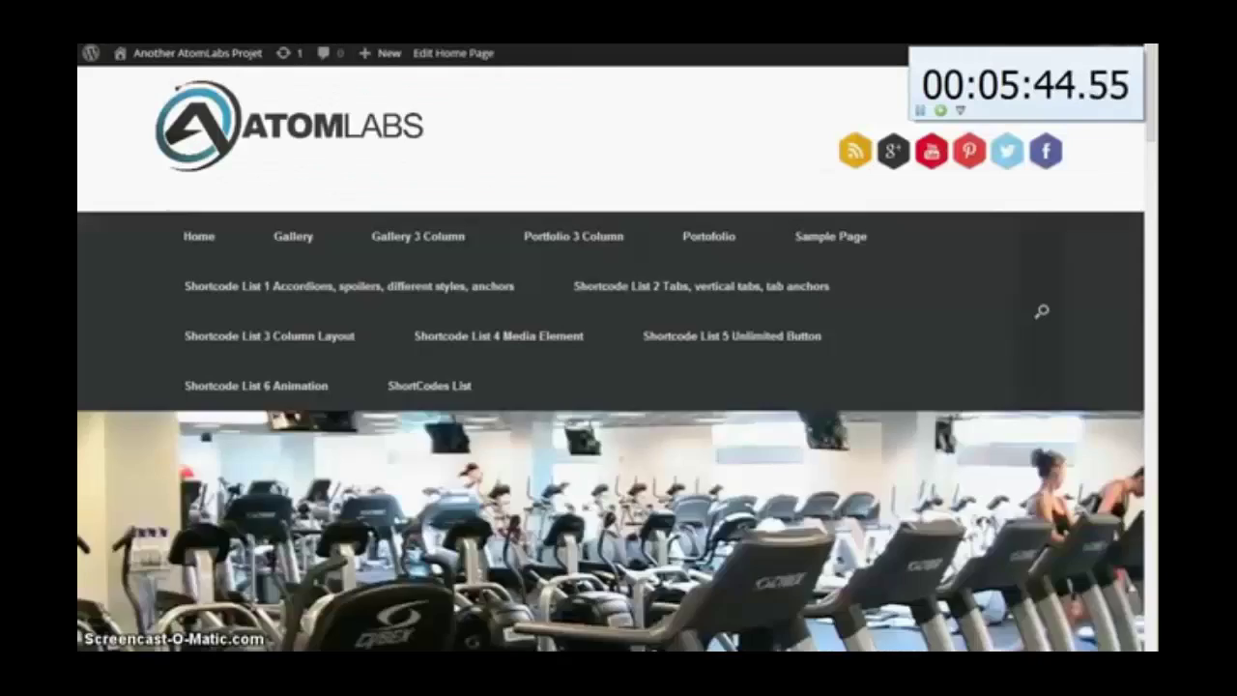
right_click(596, 166)
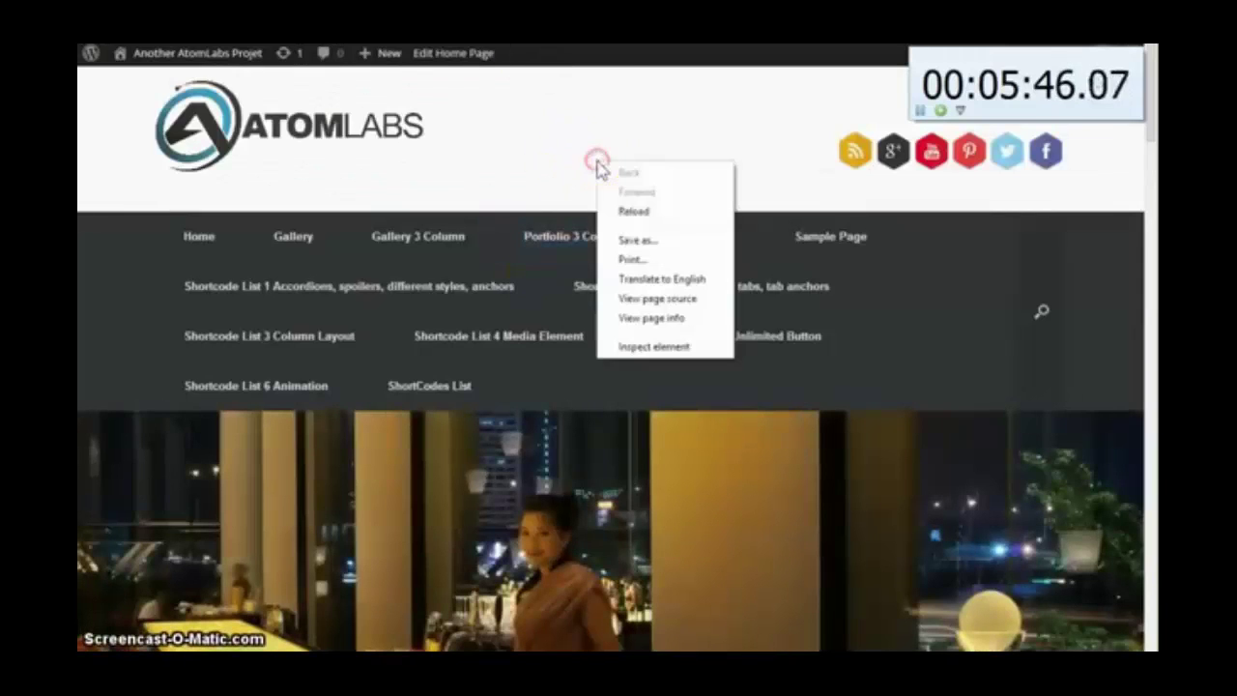
left_click(634, 212)
left_click(629, 168)
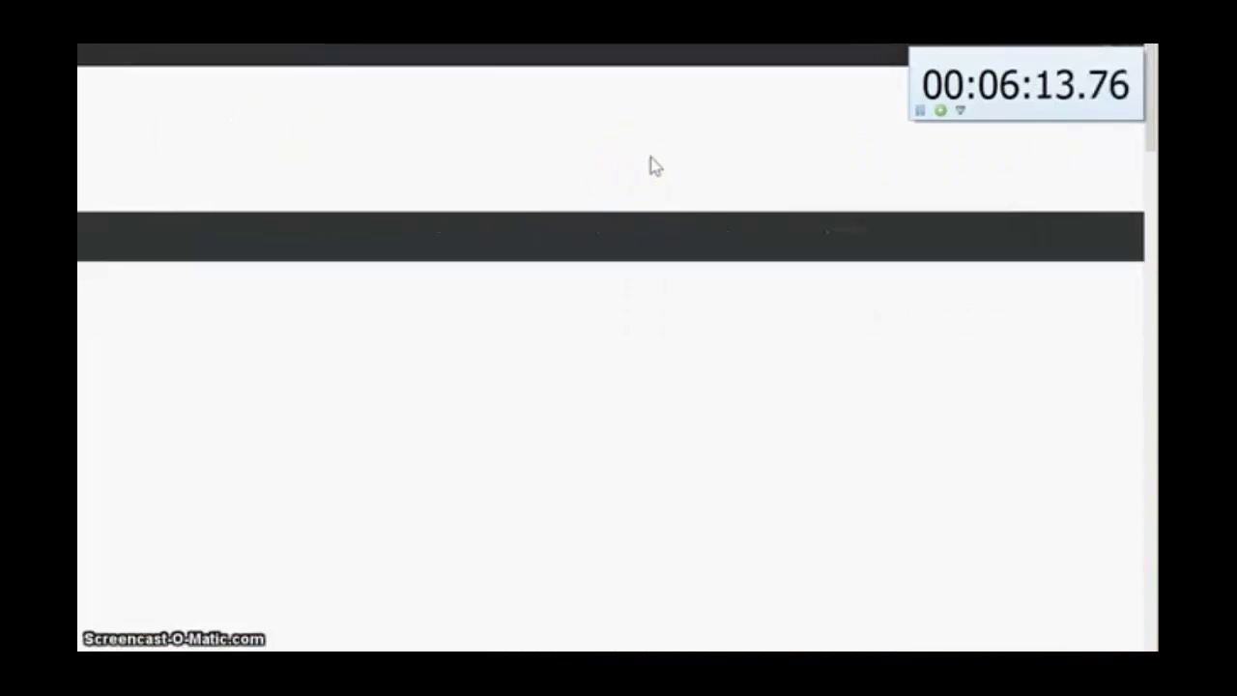
Examine the submenus of Gallery, Portofolio, Blog and ShortCodes List, and the search field in the navigation bar
mouse_move(244, 240)
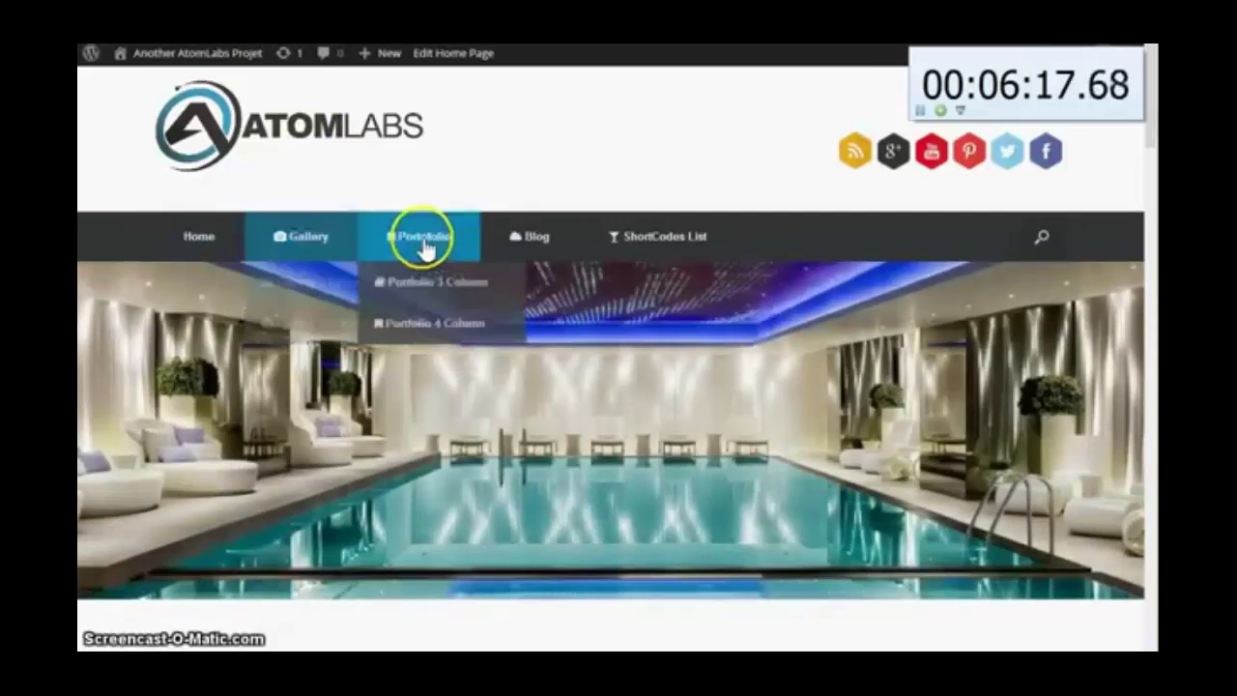
mouse_move(516, 240)
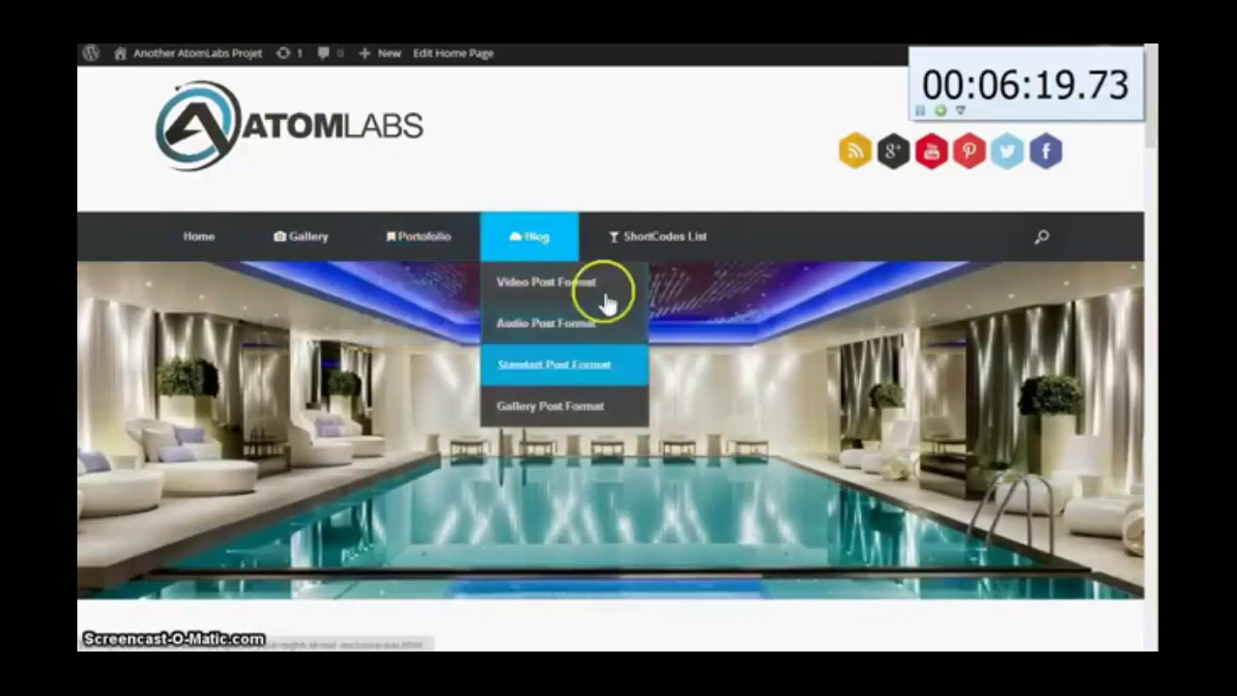
mouse_move(654, 238)
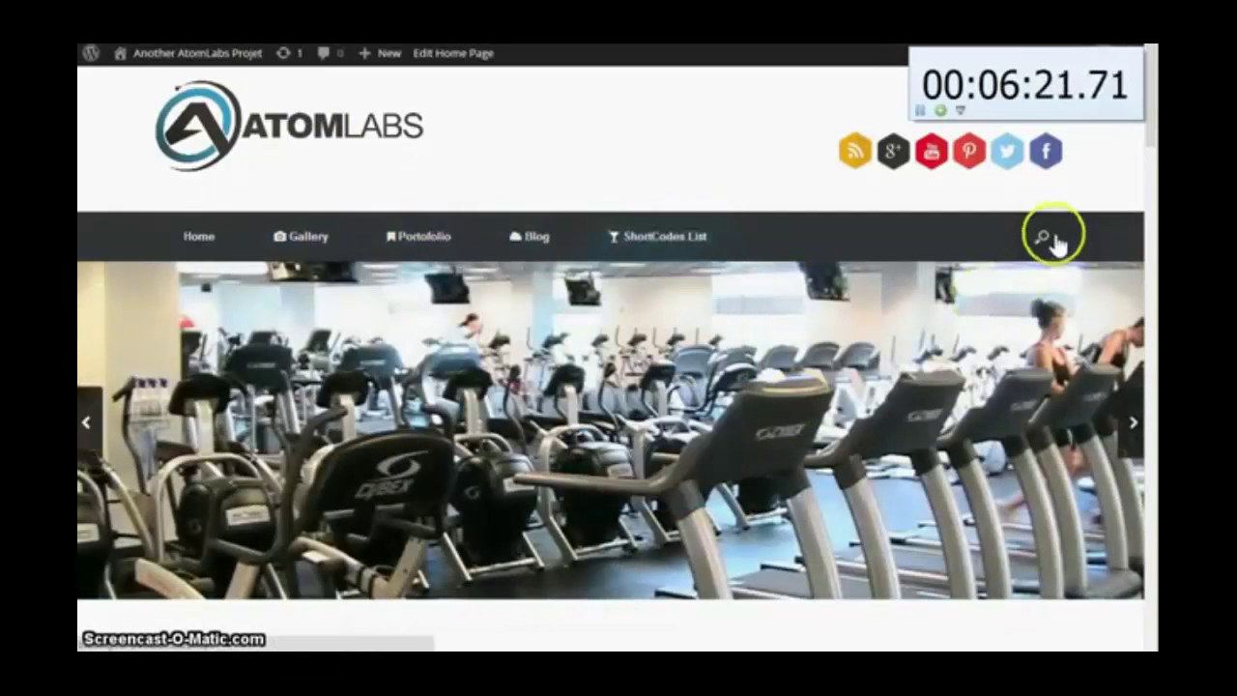
left_click(1044, 239)
left_click(885, 282)
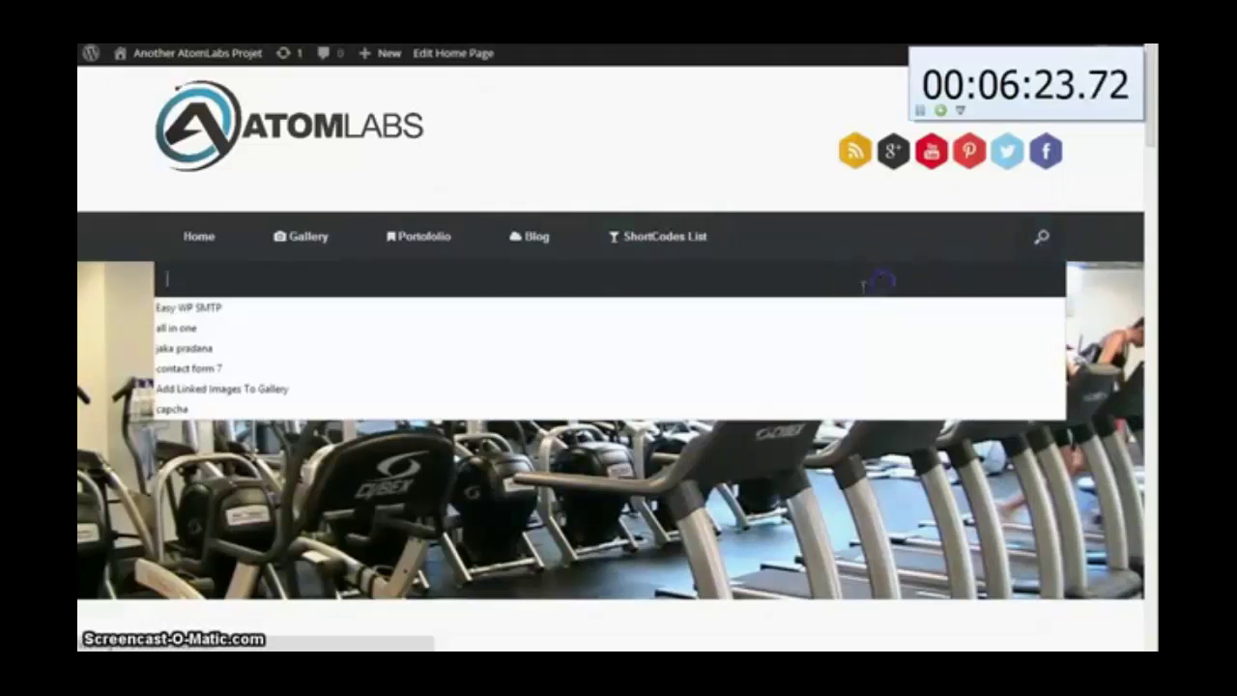
left_click(764, 434)
Advance the home page slider and examine the service, Our Facilities and room pricing sections down to the Gallery
scroll(764, 430, "down", 3)
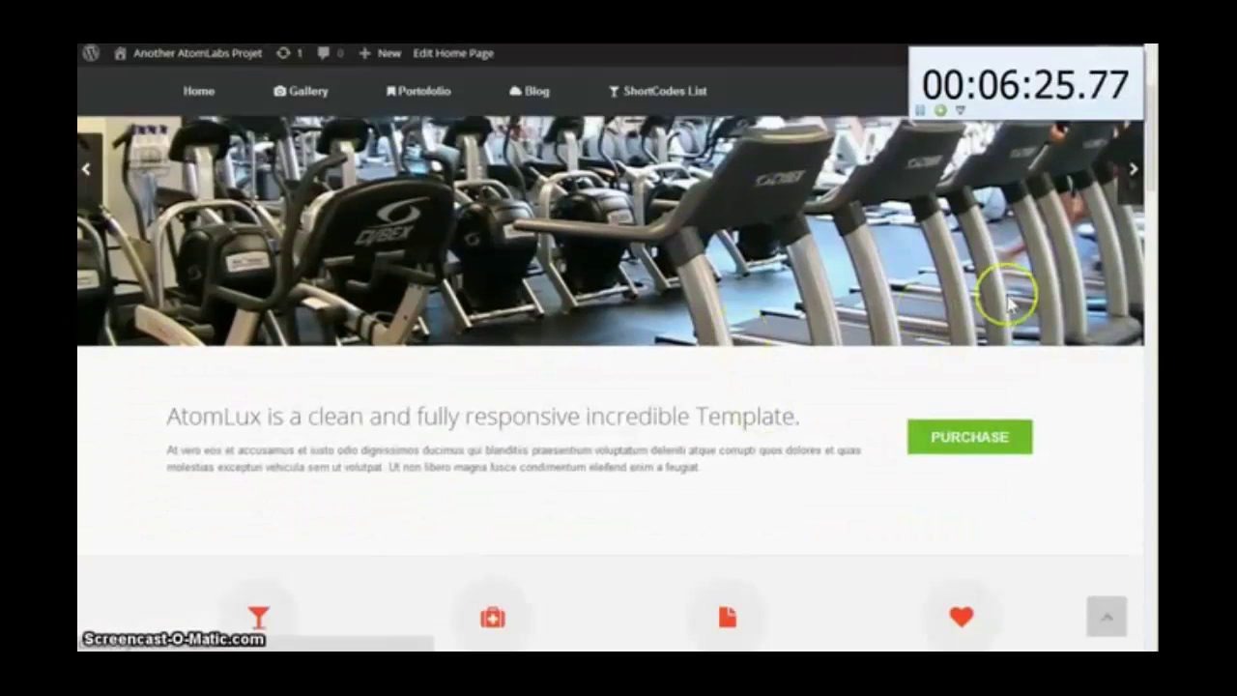
left_click(1131, 190)
scroll(859, 273, "down", 3)
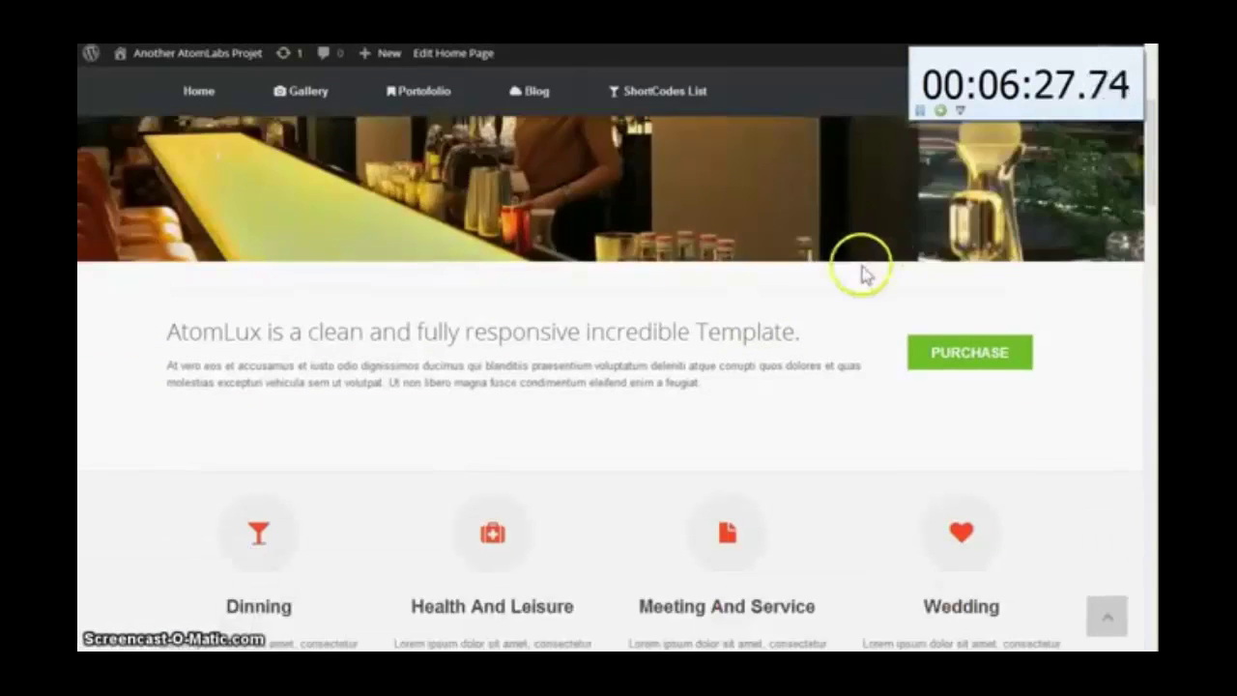
scroll(740, 359, "down", 2)
scroll(702, 357, "down", 5)
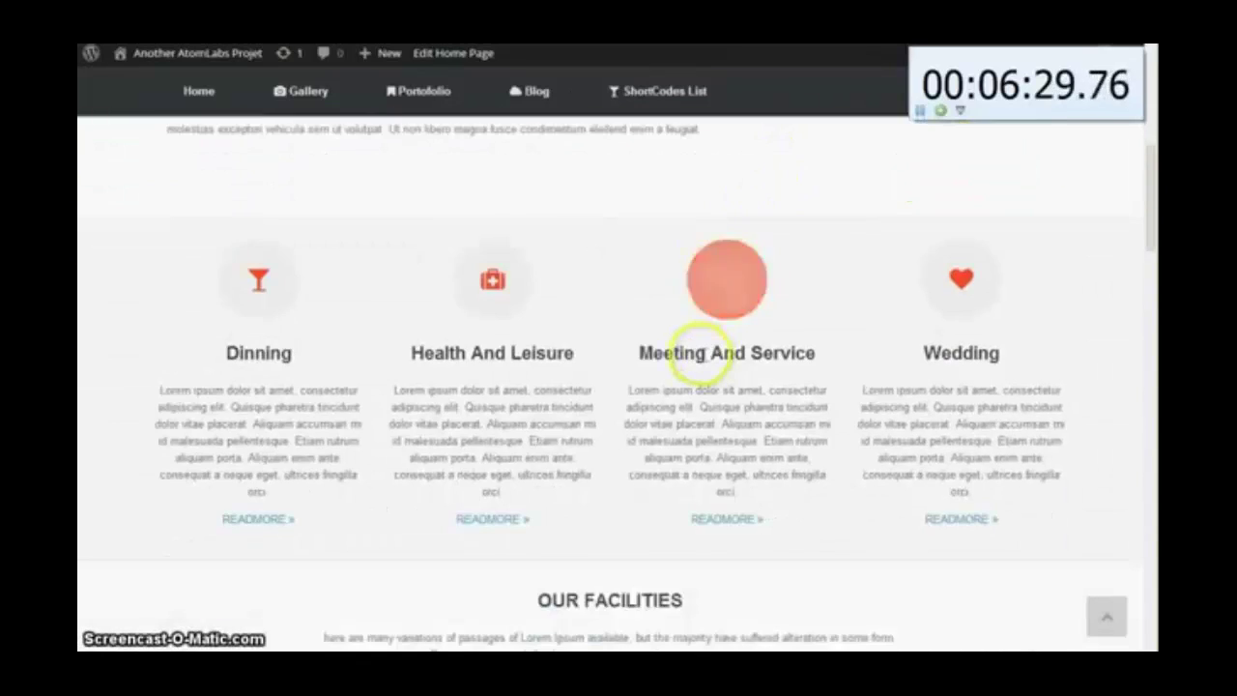
scroll(698, 356, "down", 3)
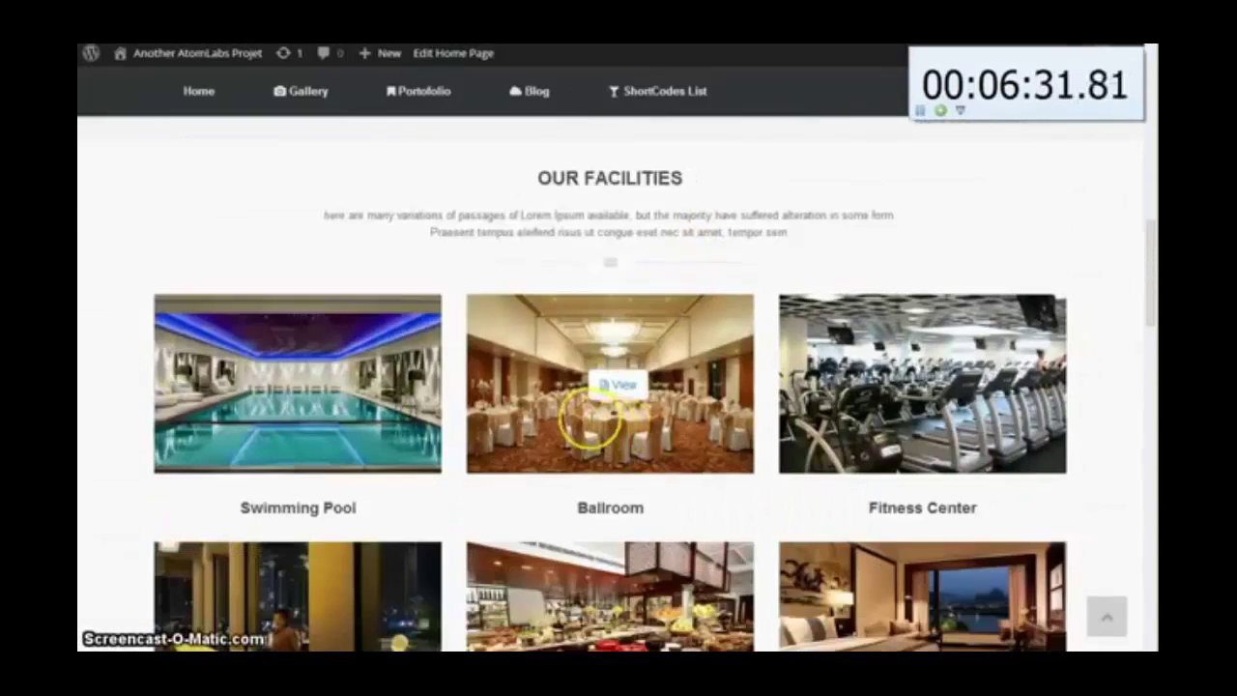
scroll(584, 415, "down", 4)
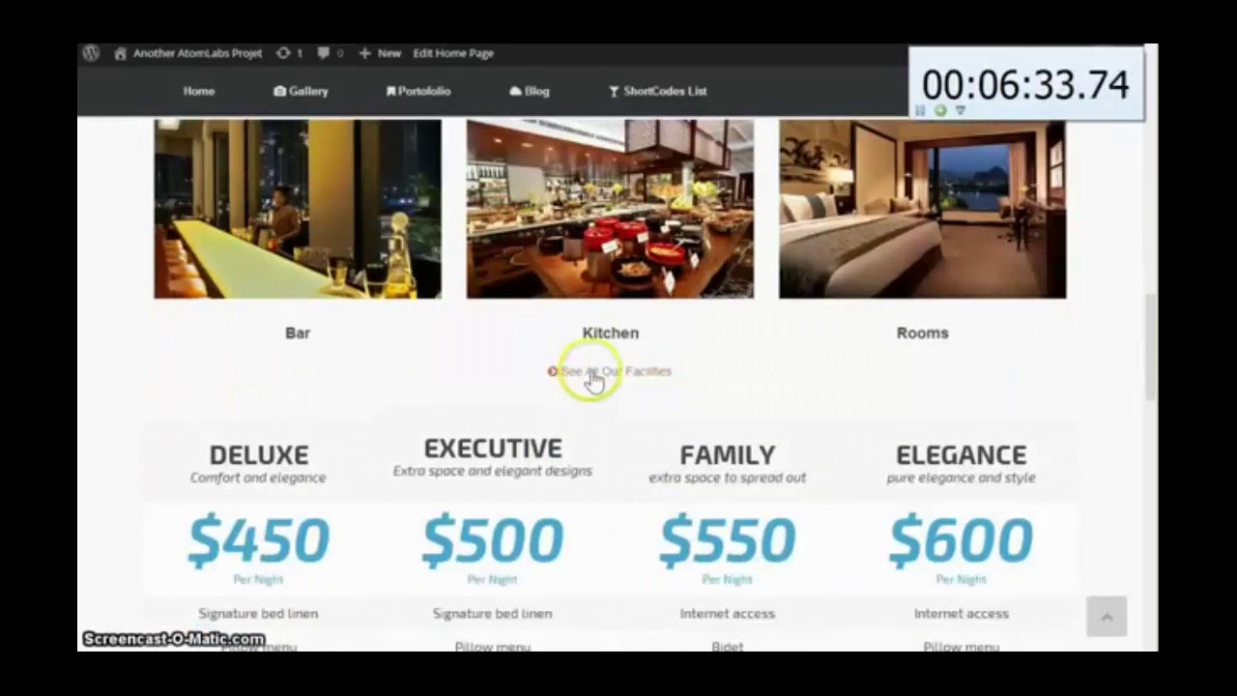
scroll(591, 379, "down", 8)
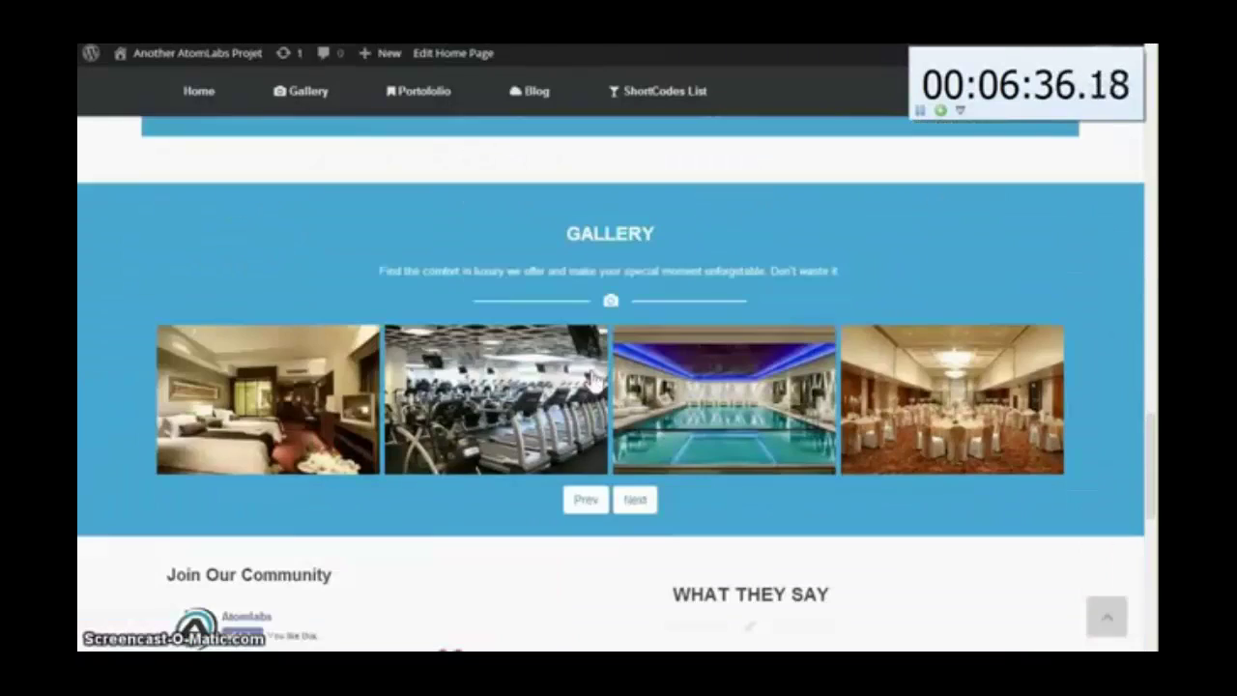
Advance the Gallery carousel and examine the community, testimonial, partner and footer sections of the home page
left_click(635, 500)
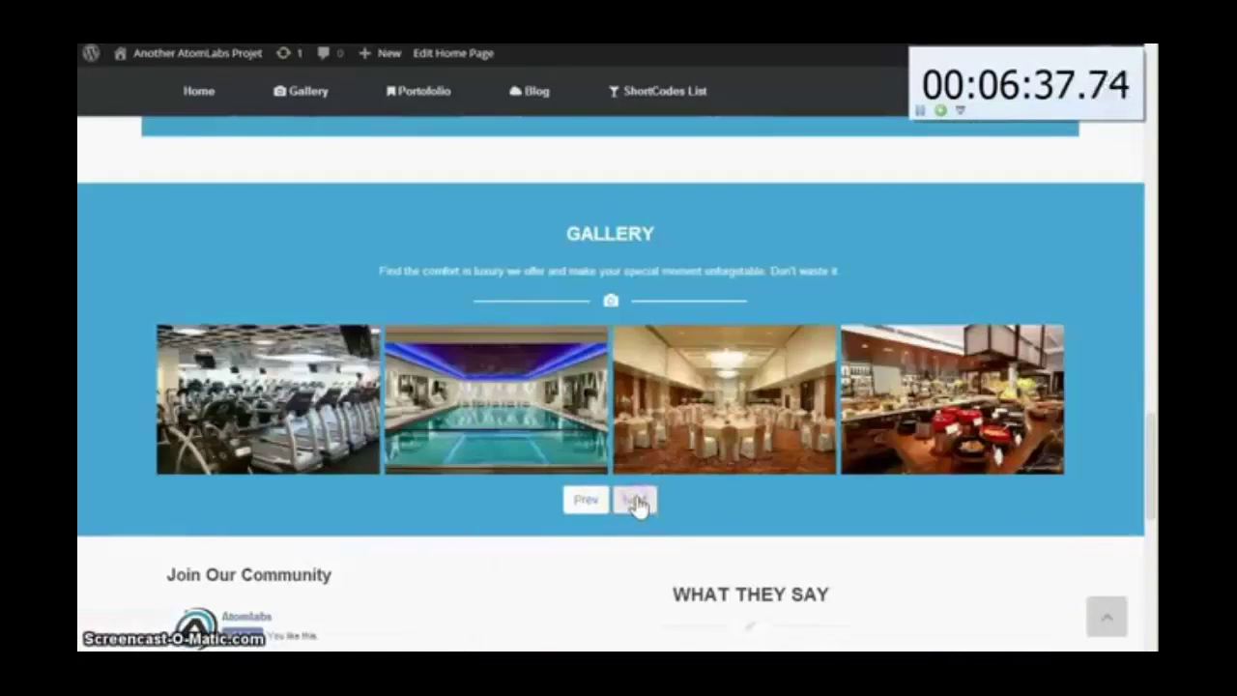
left_click(635, 499)
left_click(635, 500)
scroll(638, 502, "down", 3)
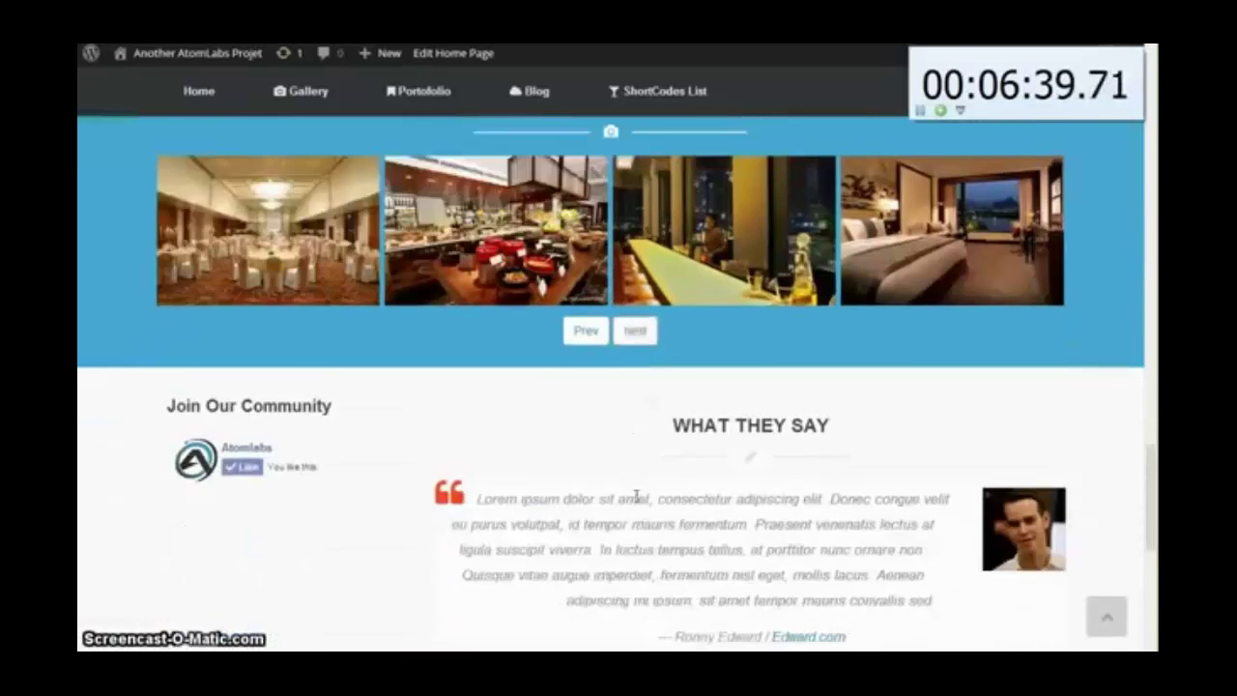
scroll(822, 441, "down", 2)
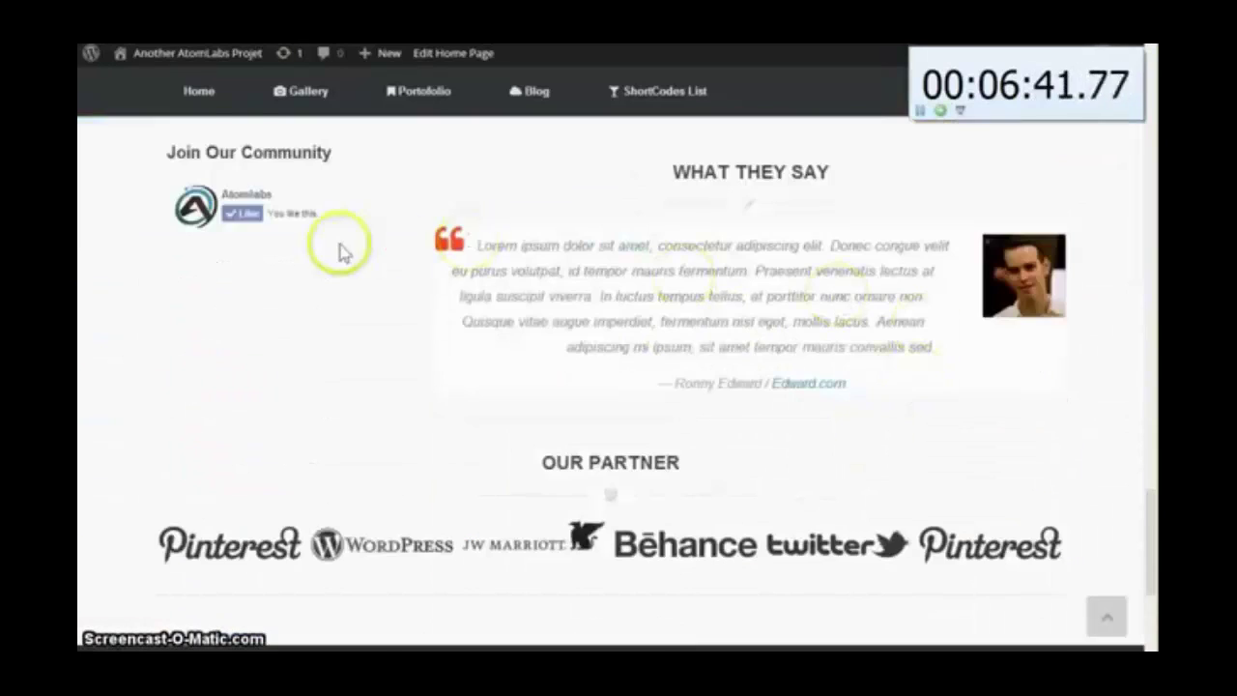
scroll(340, 252, "down", 4)
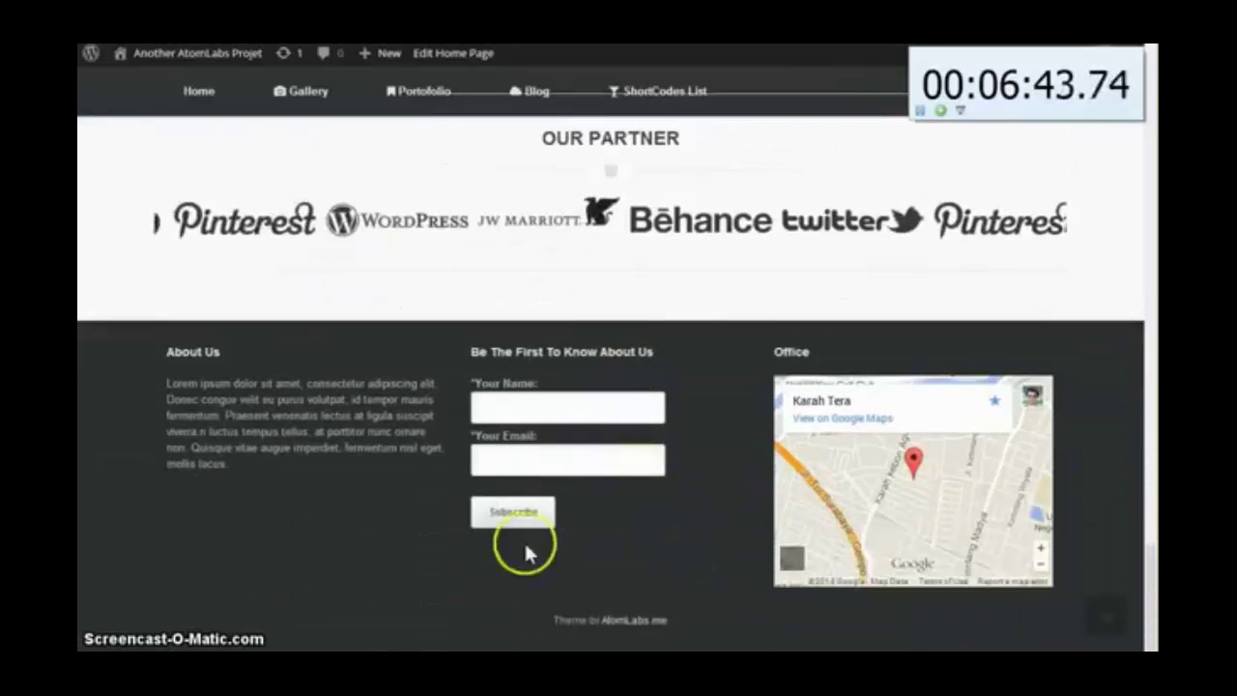
scroll(652, 320, "up", 4)
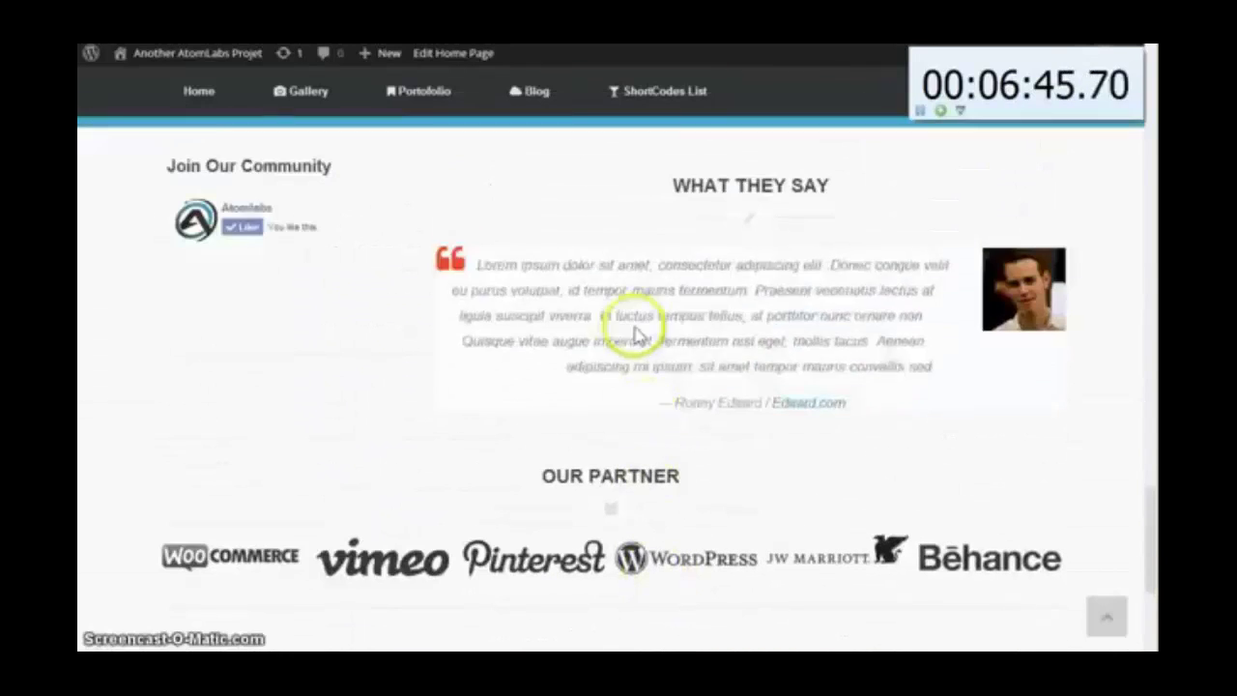
scroll(516, 331, "up", 2)
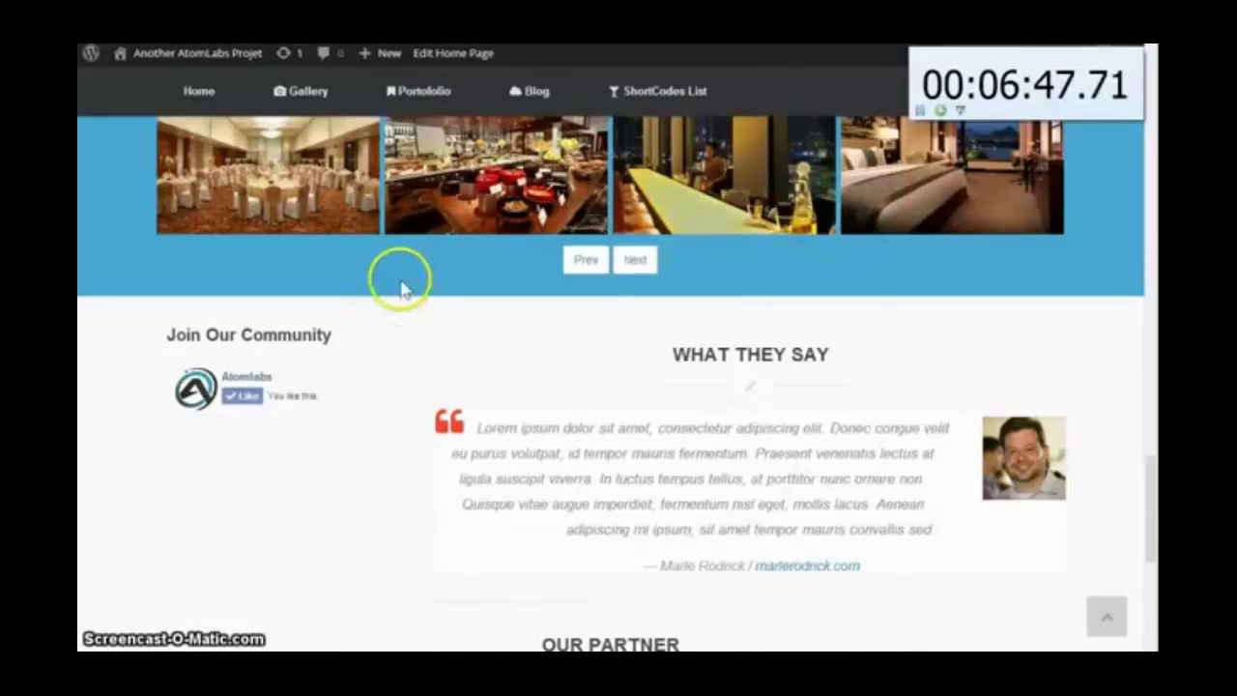
Open the theme customizer and view the Menu section's Second Level Background color options
mouse_move(193, 48)
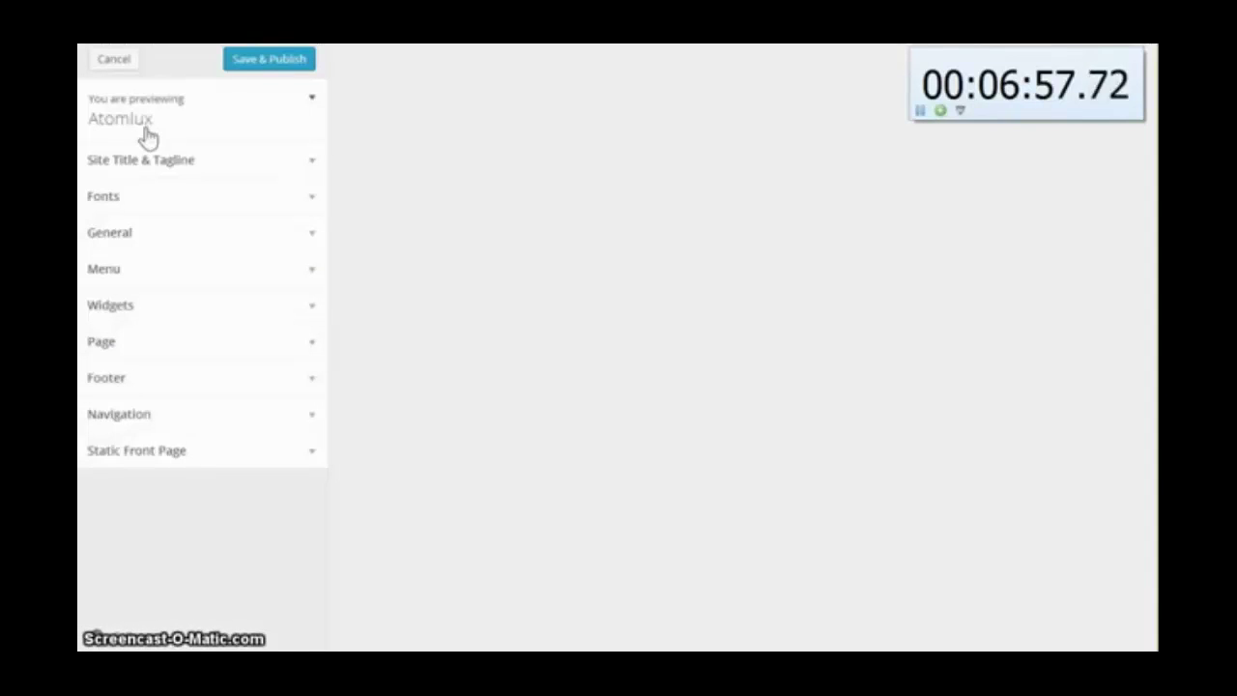
left_click(150, 372)
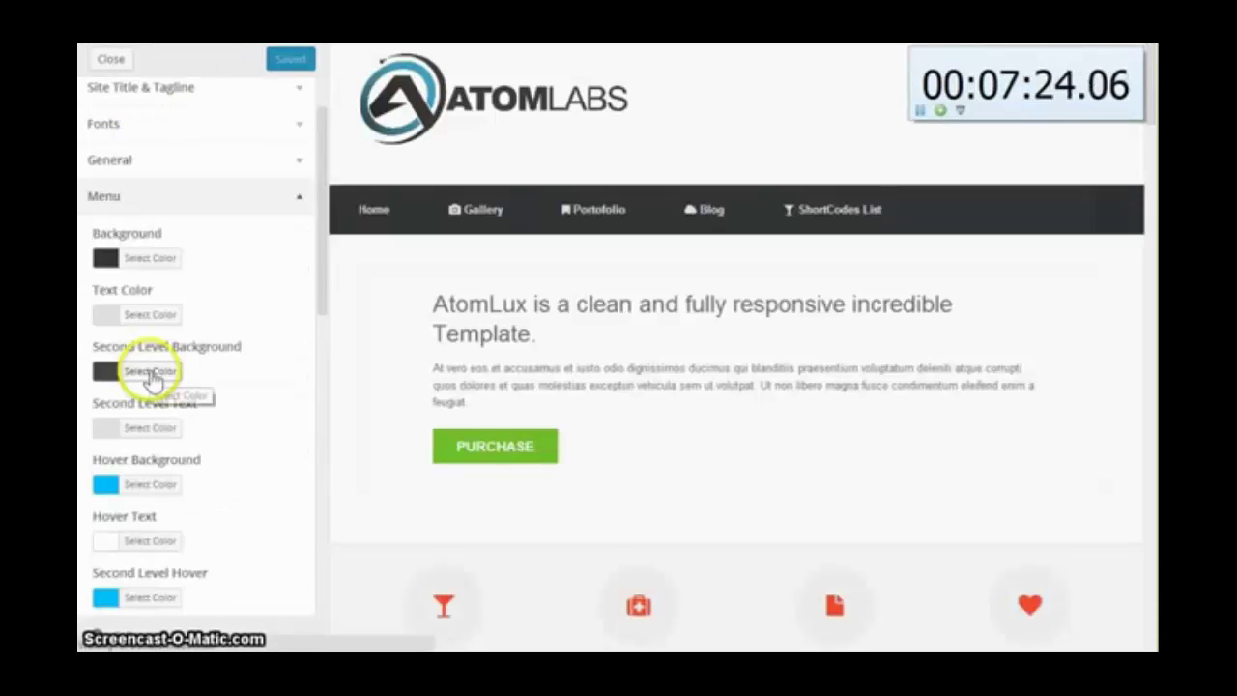
left_click(150, 372)
left_click(151, 375)
Try a grey-green background color for the menu and reset it to the default
left_click(150, 260)
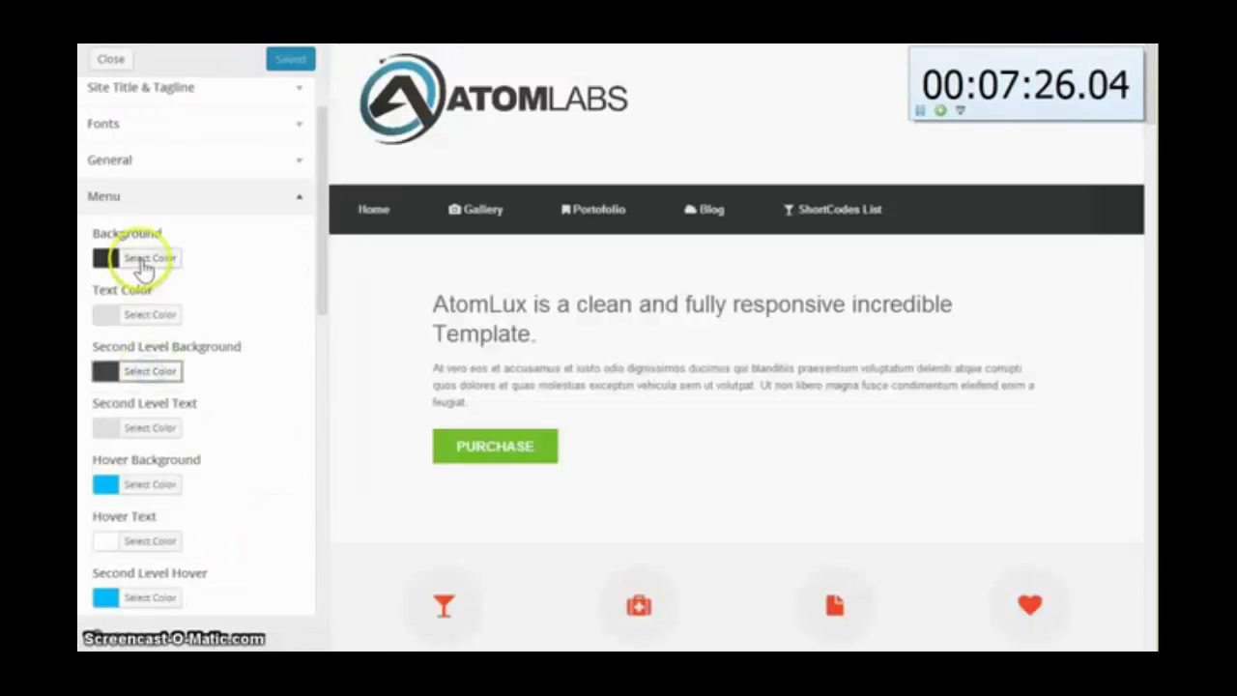
left_click_drag(206, 428, 174, 367)
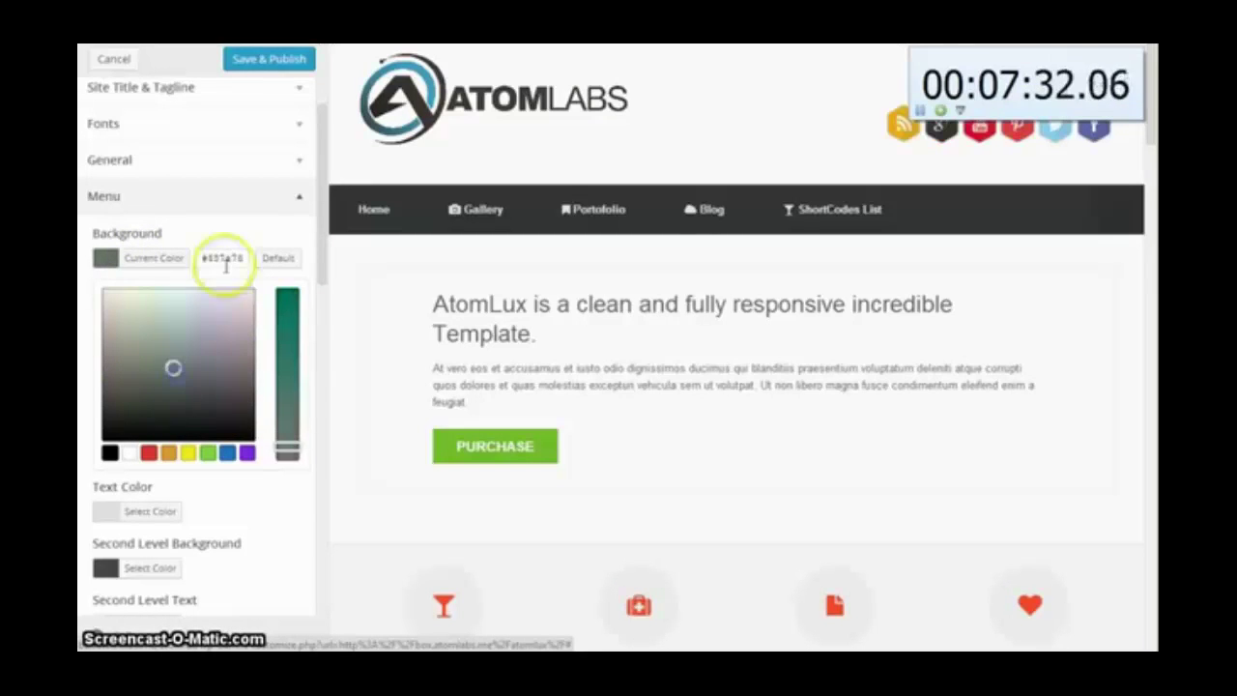
left_click(280, 258)
left_click(226, 238)
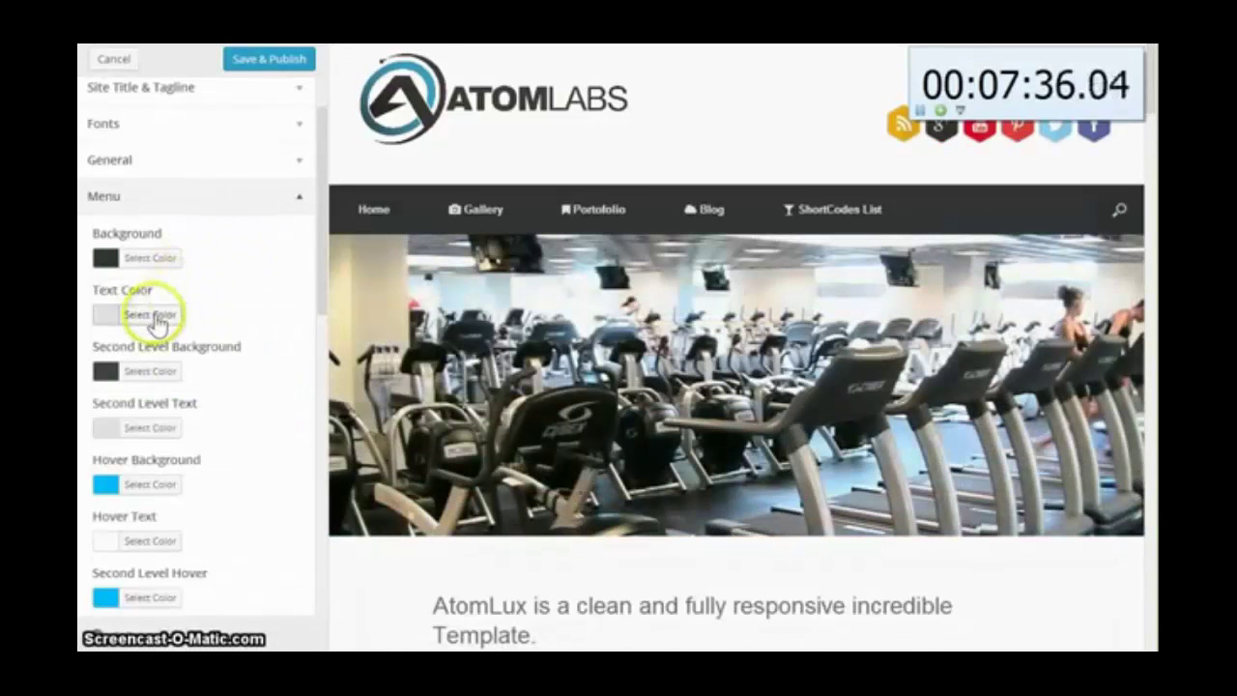
Try a different menu text color and restore its default color
left_click(155, 316)
left_click_drag(123, 359, 220, 358)
left_click(275, 315)
left_click(257, 282)
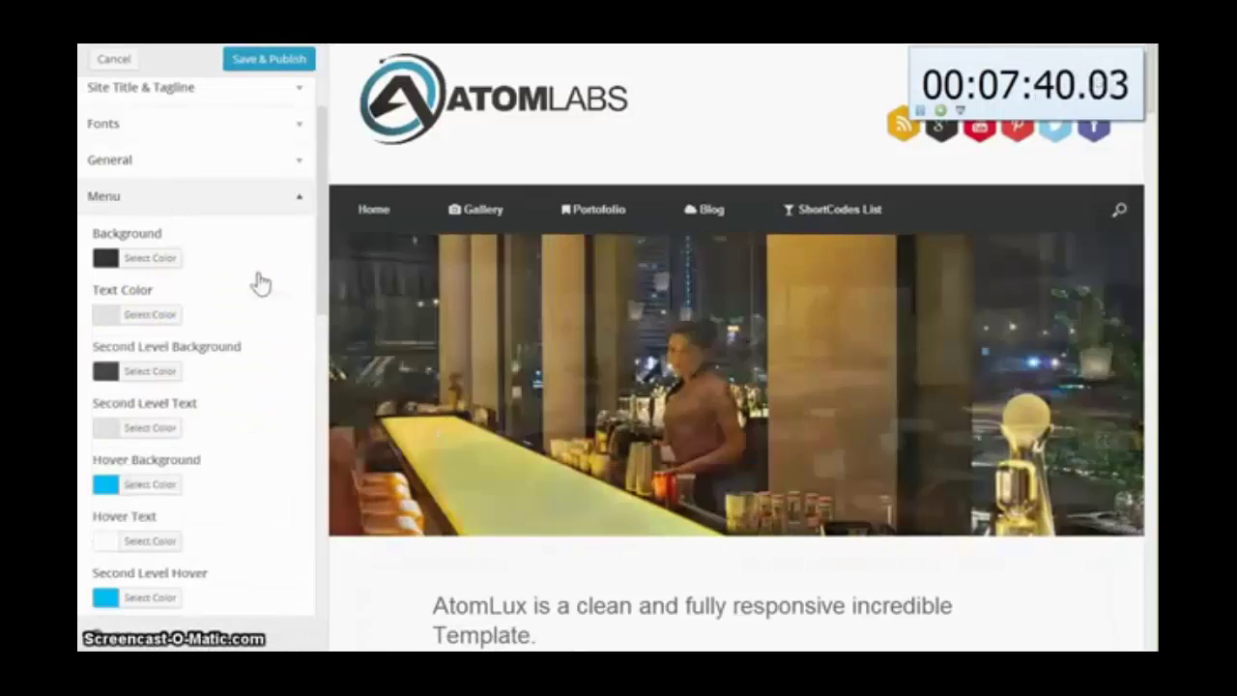
left_click(235, 179)
left_click(184, 303)
left_click(185, 307)
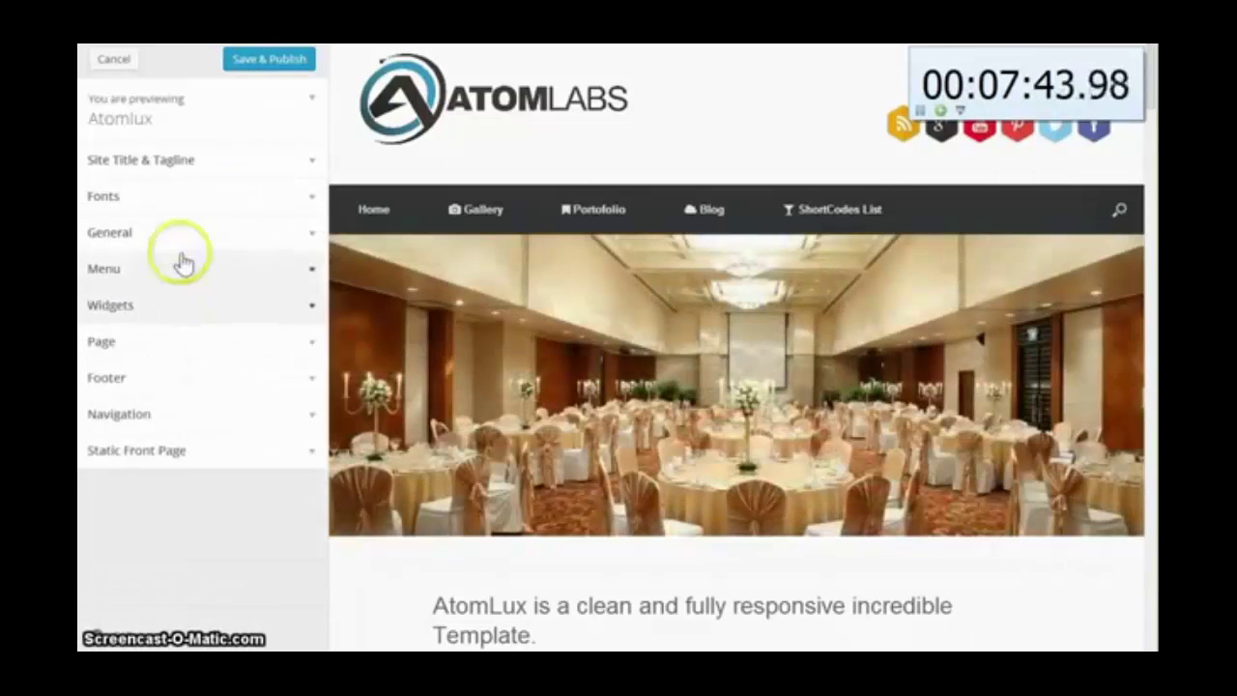
Set the site's Body Font to Georgia in the Fonts settings
left_click(170, 207)
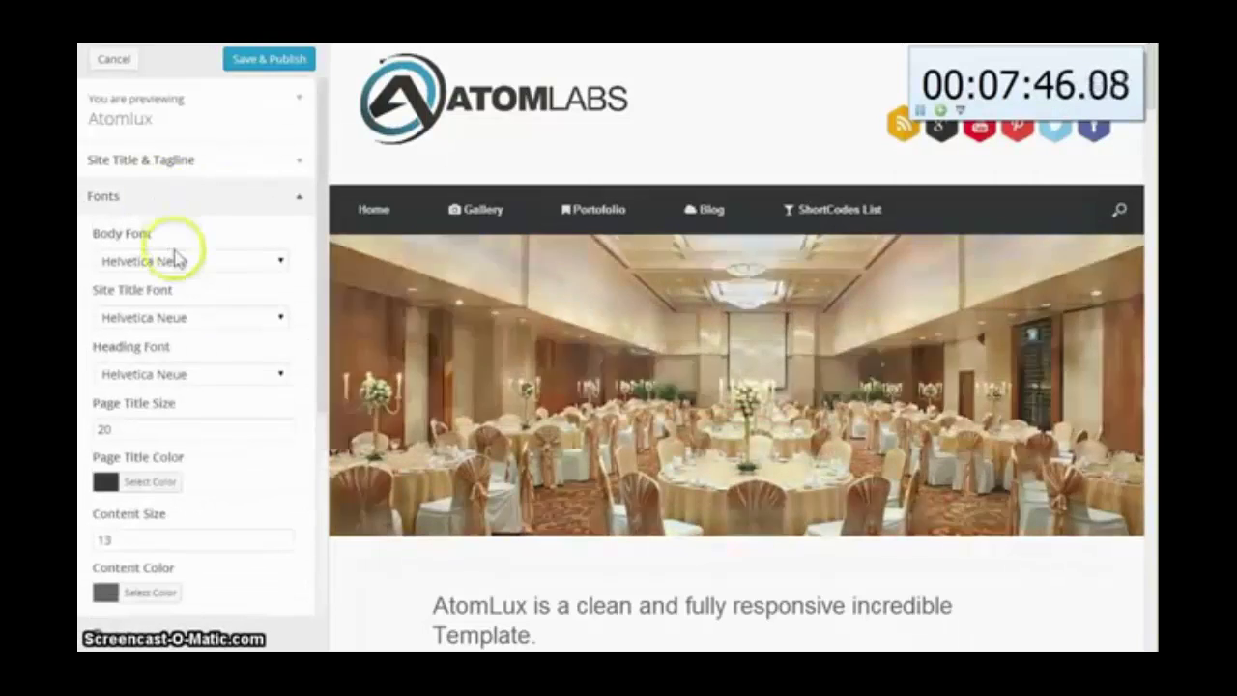
left_click(172, 263)
left_click(170, 315)
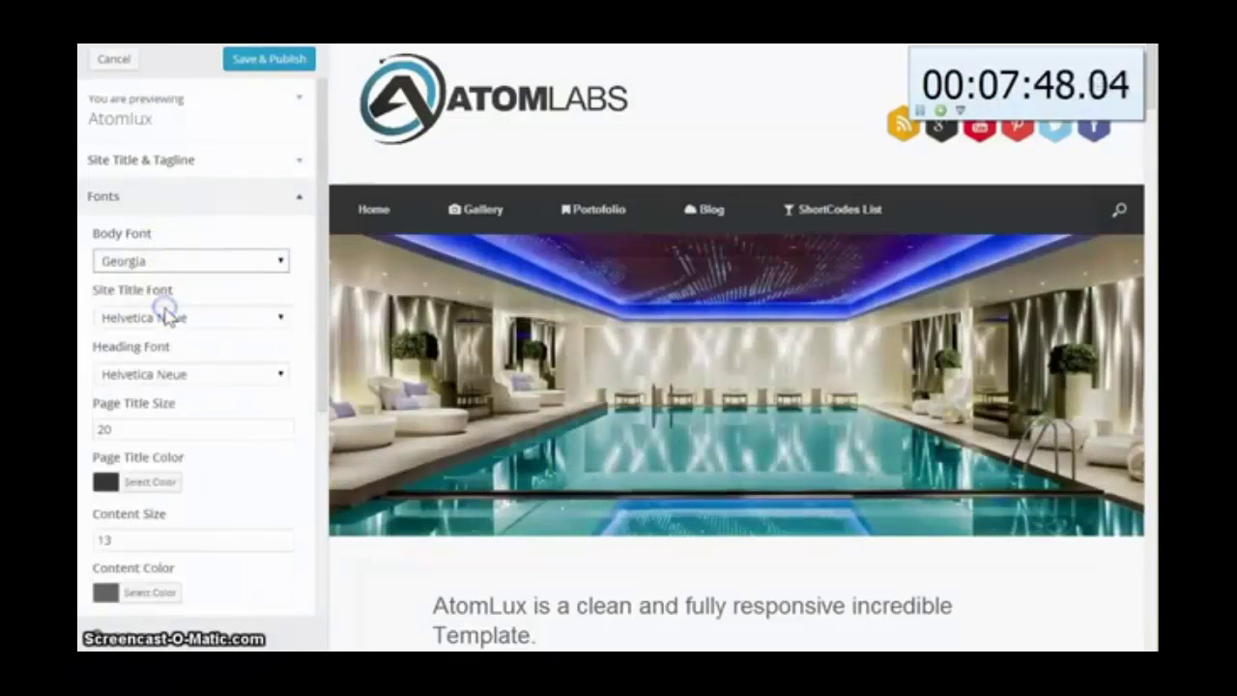